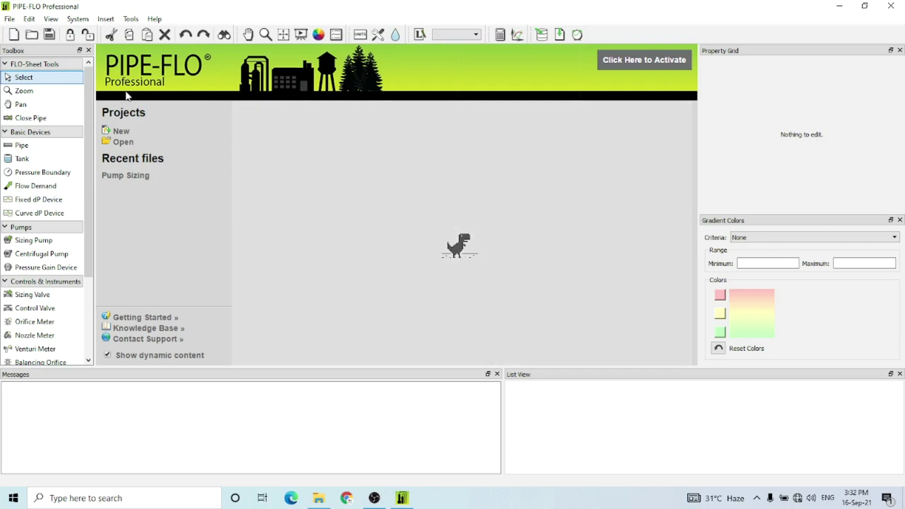
Step: Create a new project and accept its default document units, with gage pressure and volumetric flow in gpm
left_click(15, 35)
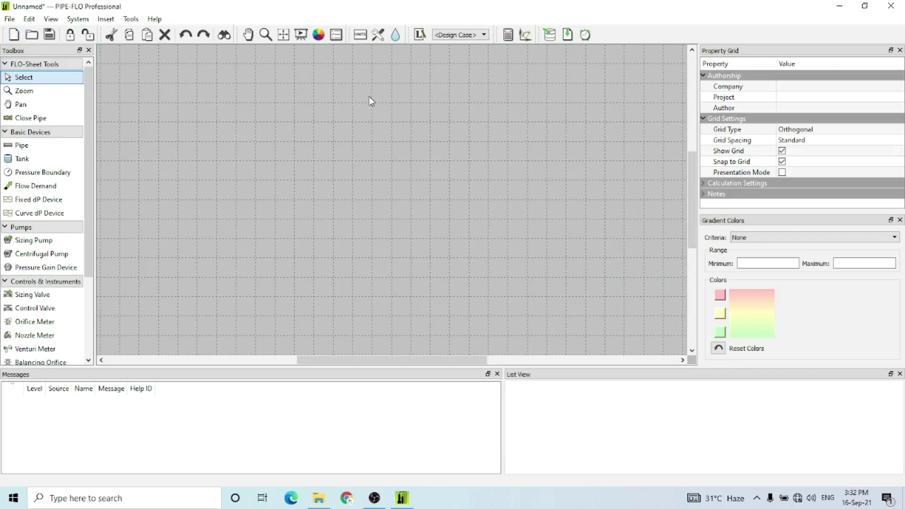
left_click(359, 35)
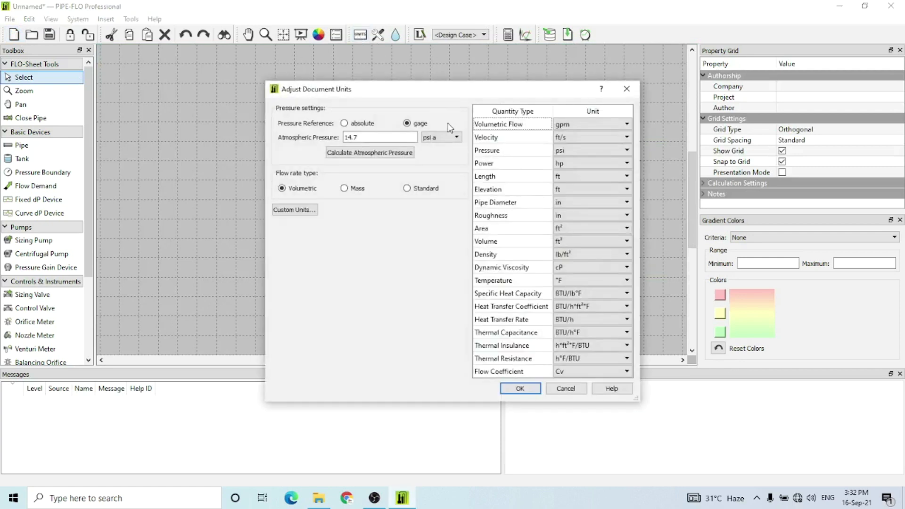
left_click_drag(448, 96, 443, 78)
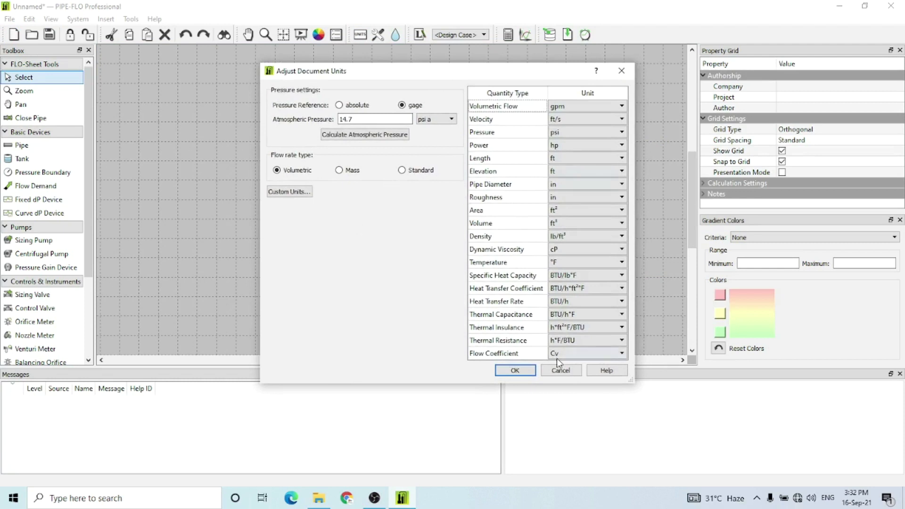
left_click(514, 372)
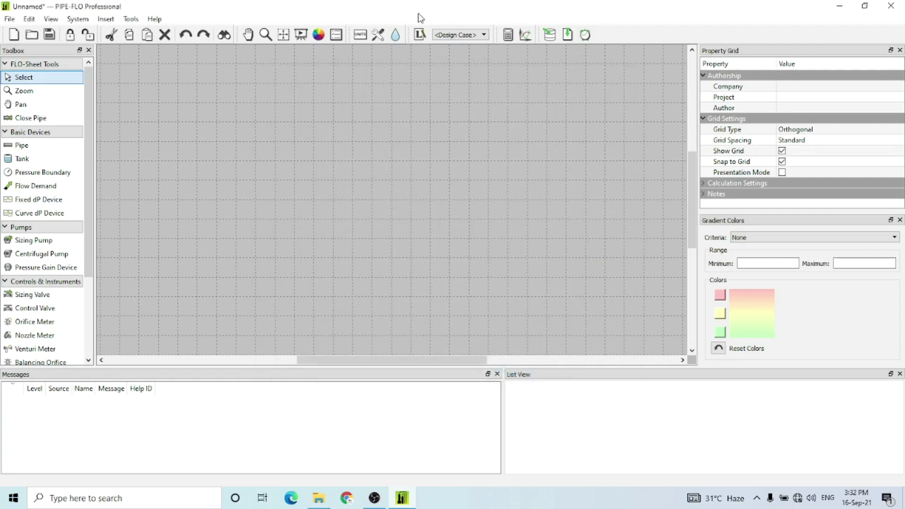
Step: Add a new fluid zone with the Table fluid type, filter the fluids by "water" and choose Water
left_click(396, 36)
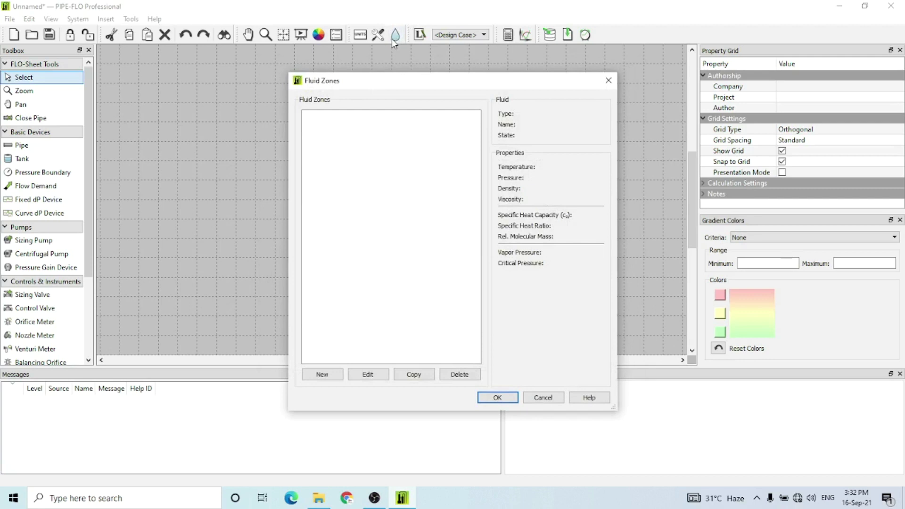
left_click(322, 373)
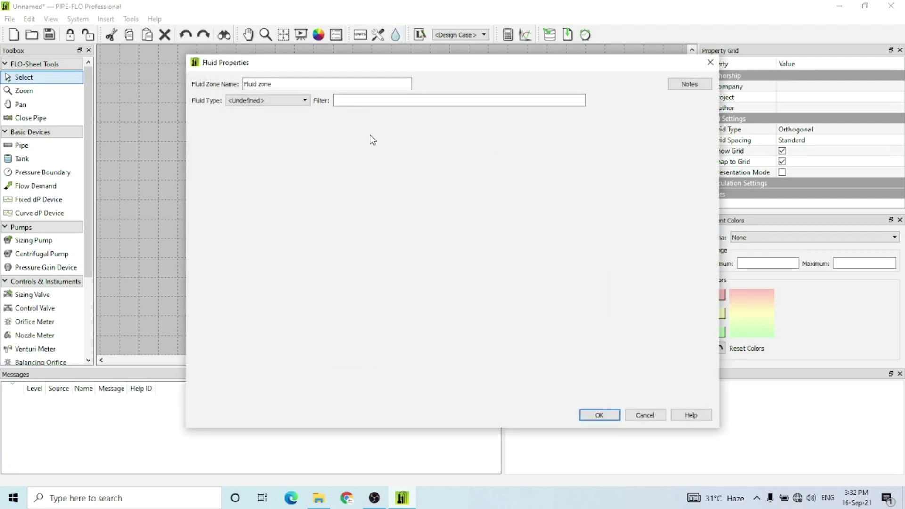
left_click(288, 102)
left_click(254, 125)
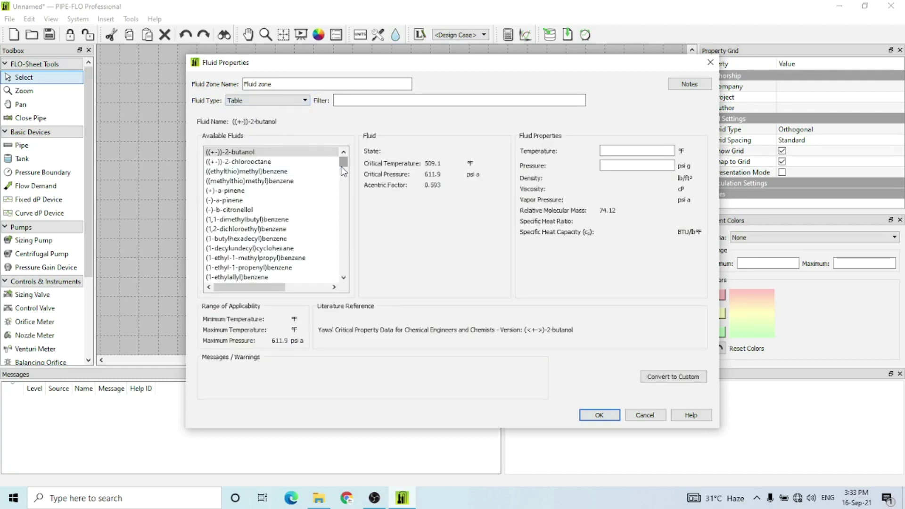
left_click_drag(344, 171, 353, 123)
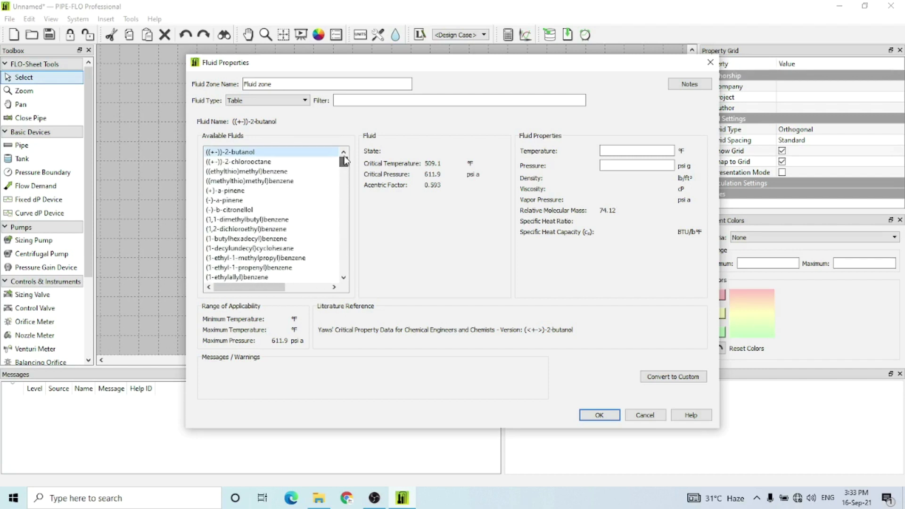
left_click(351, 102)
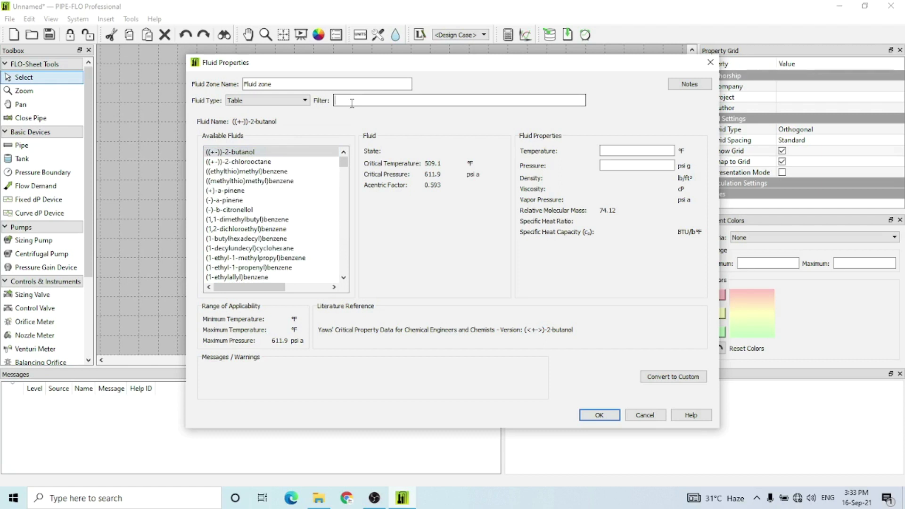
type("wa")
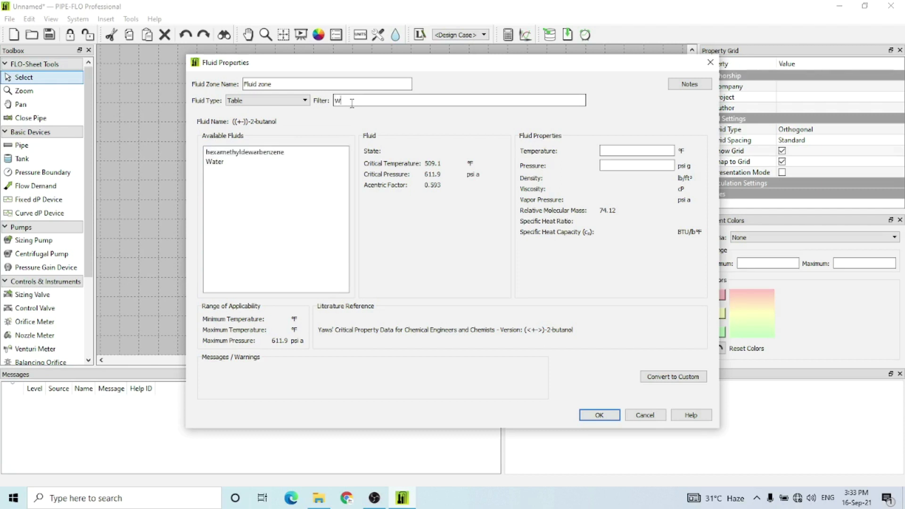
type("ter")
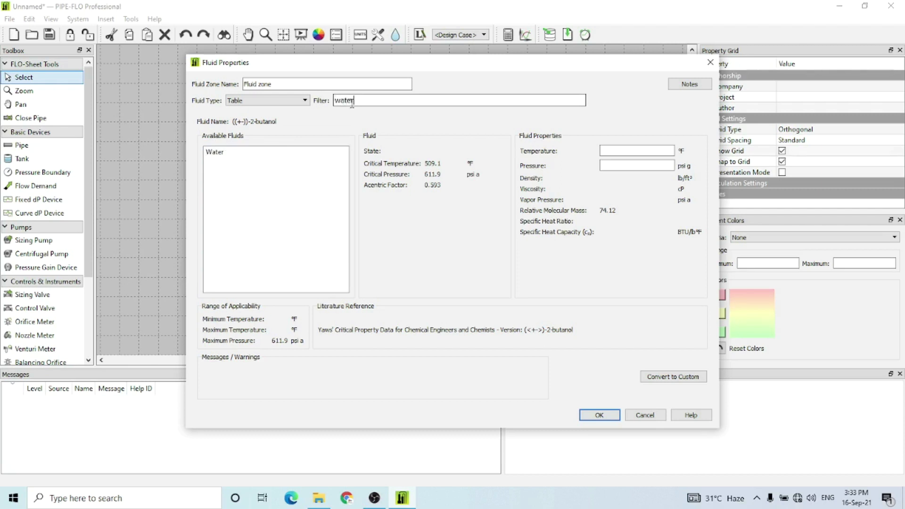
left_click(230, 155)
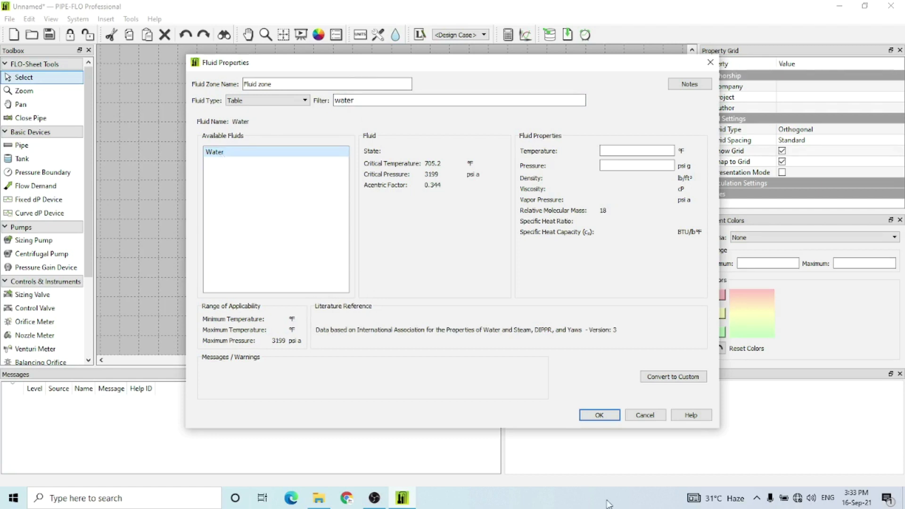
Step: Set the water's temperature to 80 °F and pressure to 25 psi g, and save the fluid zone
left_click(613, 151)
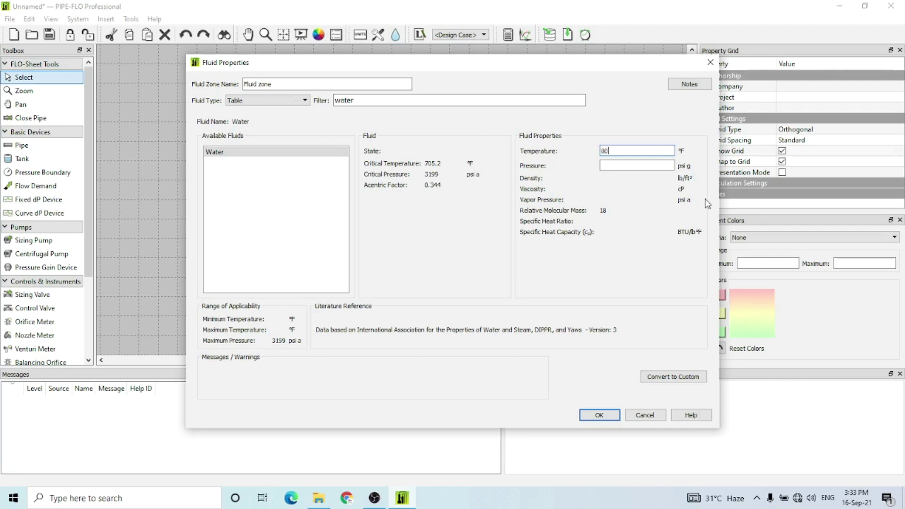
left_click(614, 166)
type("25")
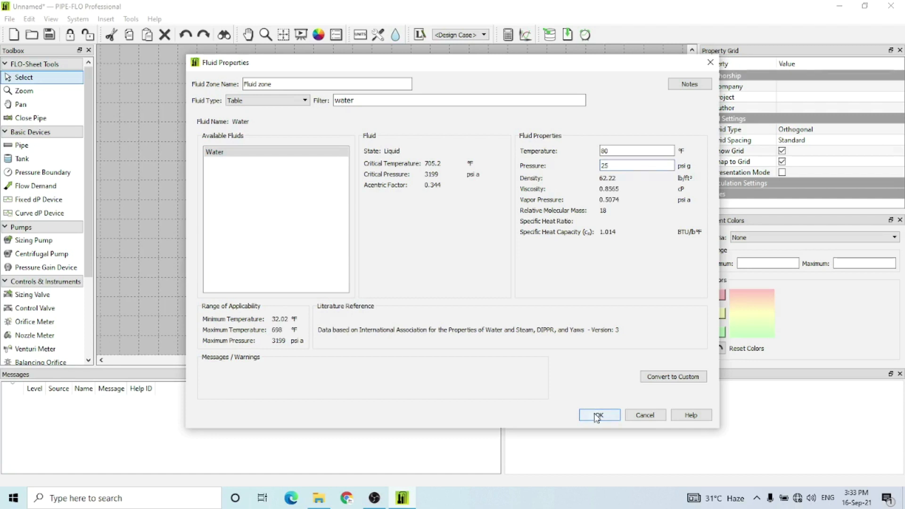
left_click(598, 416)
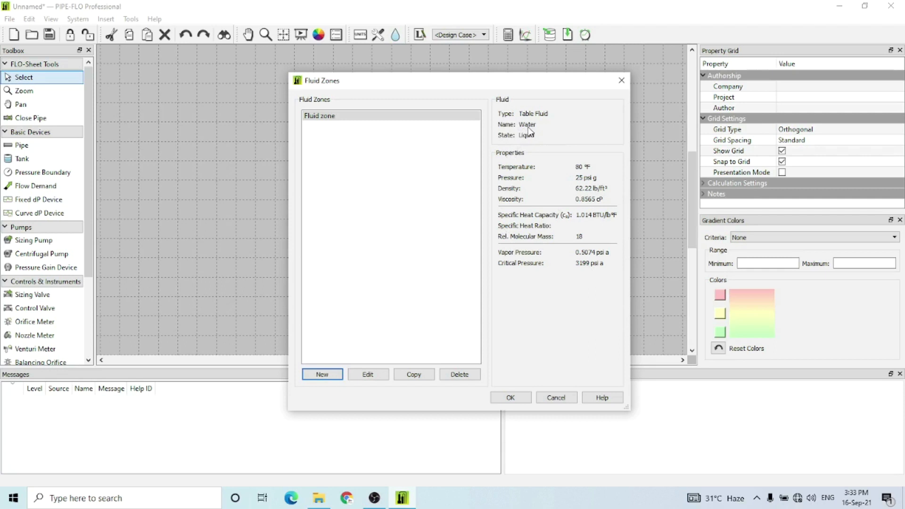
left_click(510, 398)
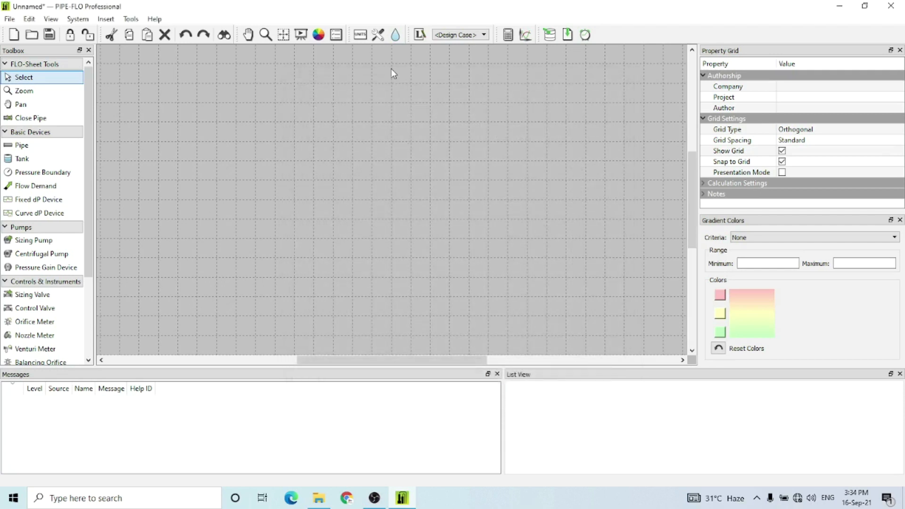
Step: Create a new pipe specification using the Stainless Steel ASME B36.19M pipe table with schedule 40S
left_click(379, 35)
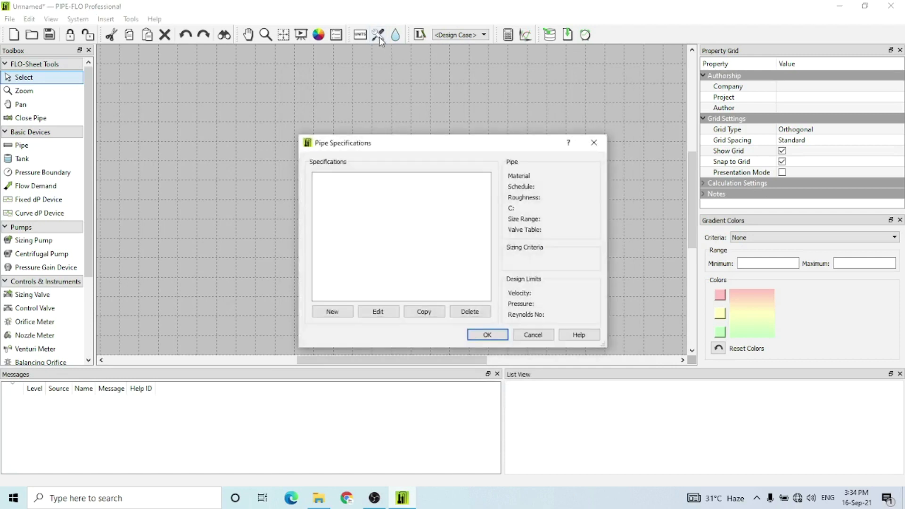
left_click(333, 312)
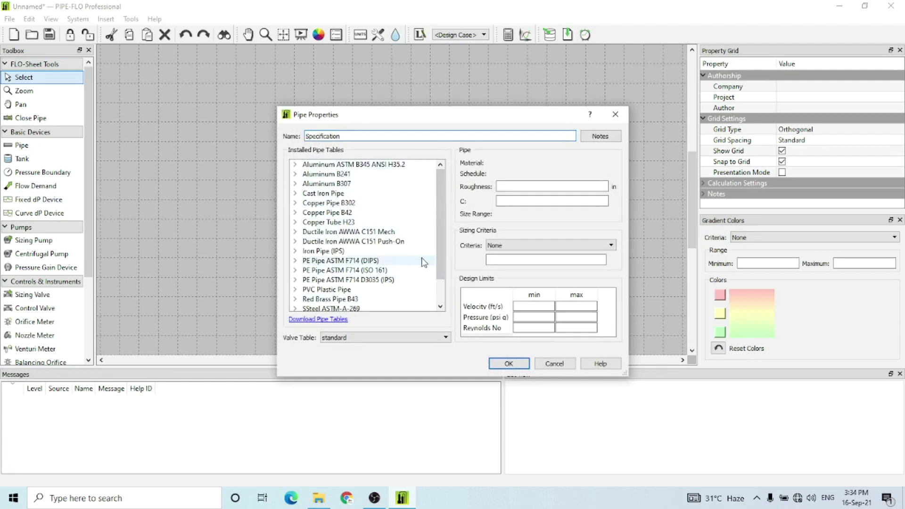
left_click_drag(437, 251, 437, 293)
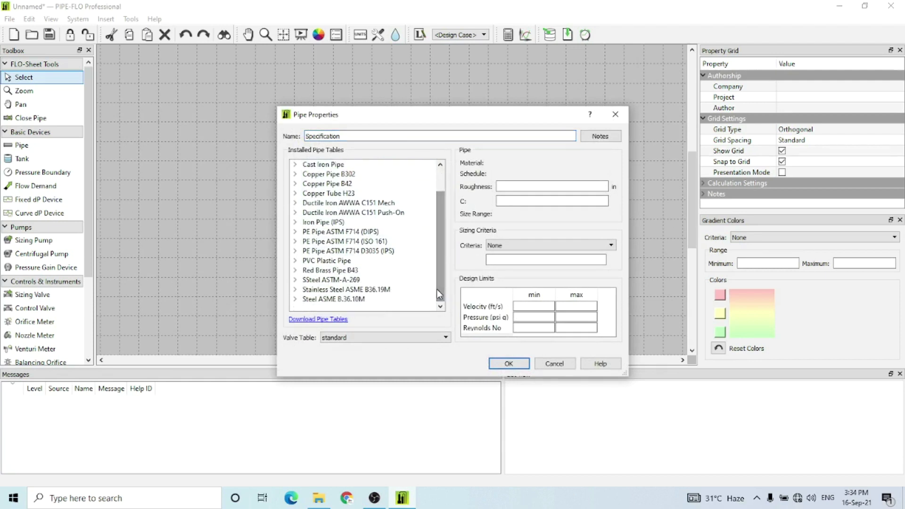
left_click(296, 290)
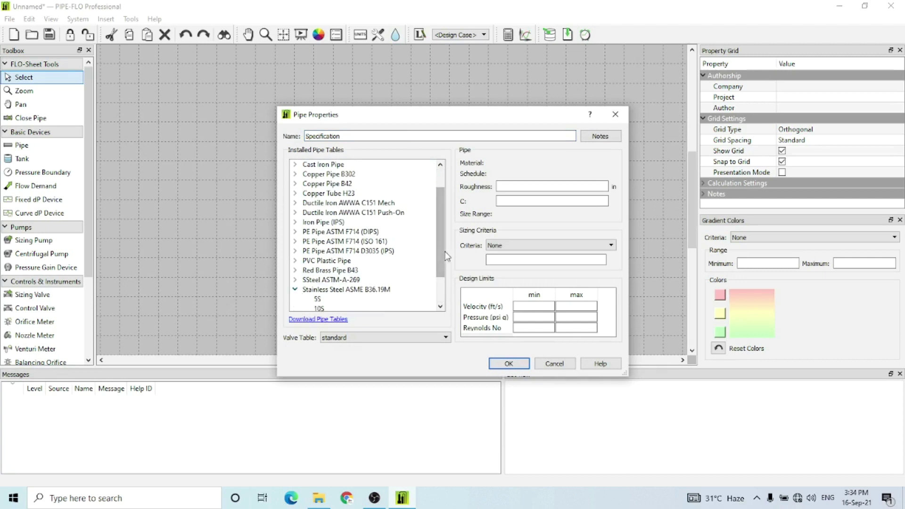
left_click_drag(438, 248, 439, 270)
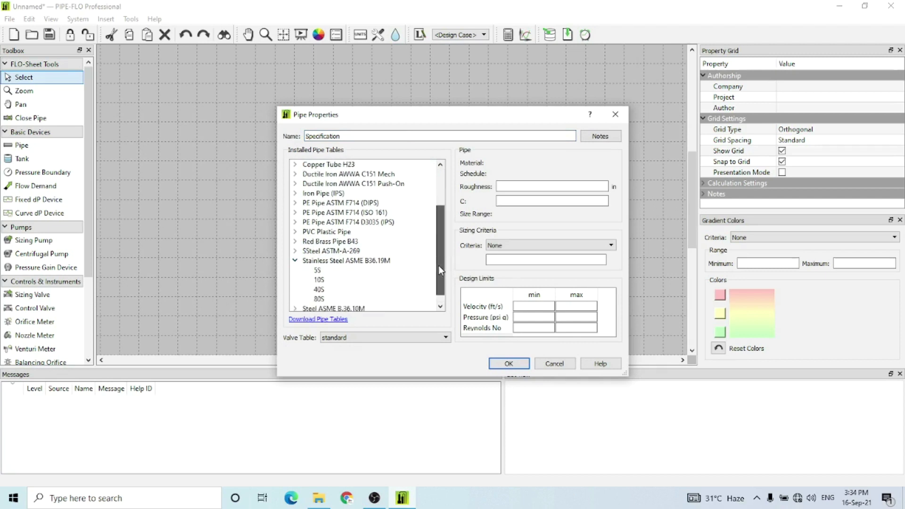
left_click(333, 290)
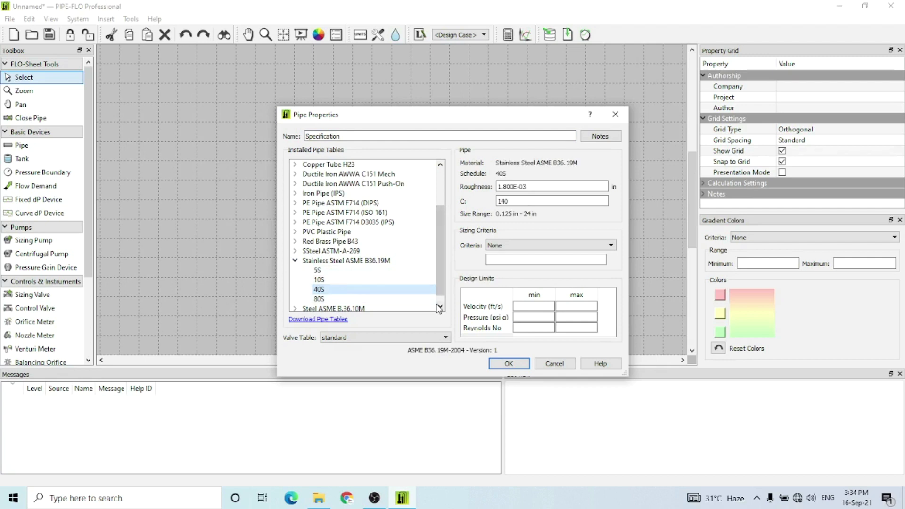
Step: Set the specification's sizing criteria to a pressure drop of 1 psi / 100 ft and save the pipe specification
left_click(545, 245)
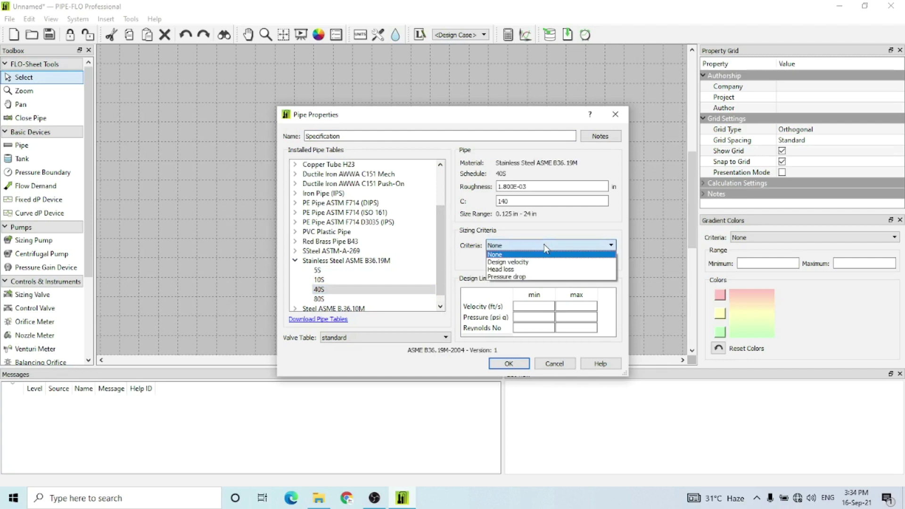
left_click(525, 276)
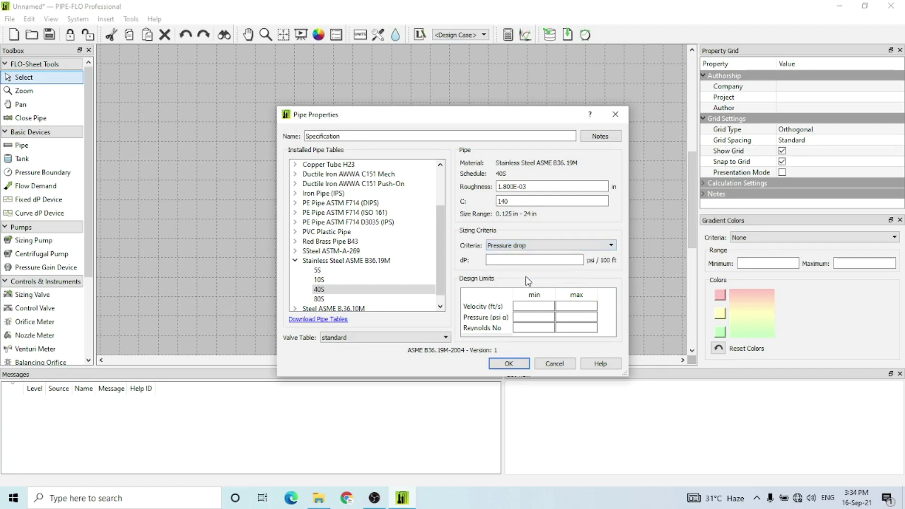
left_click(517, 258)
type("1")
left_click(507, 363)
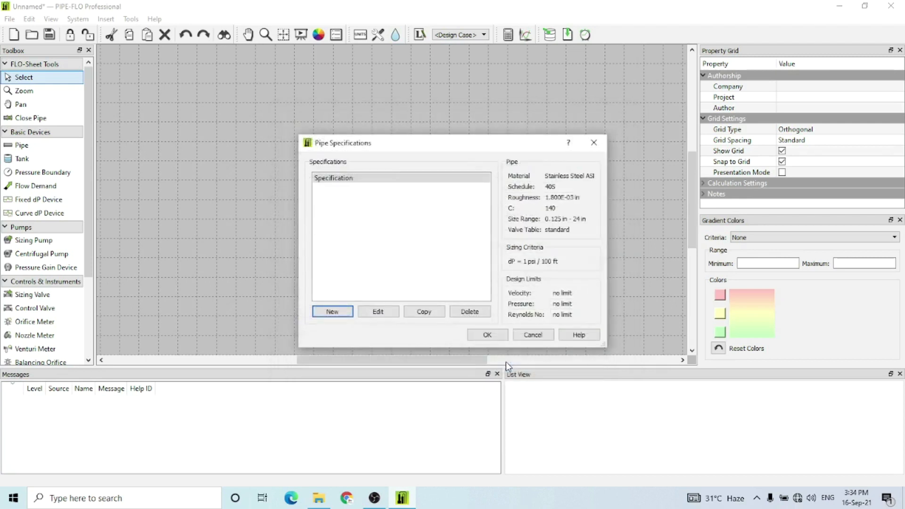
left_click(487, 335)
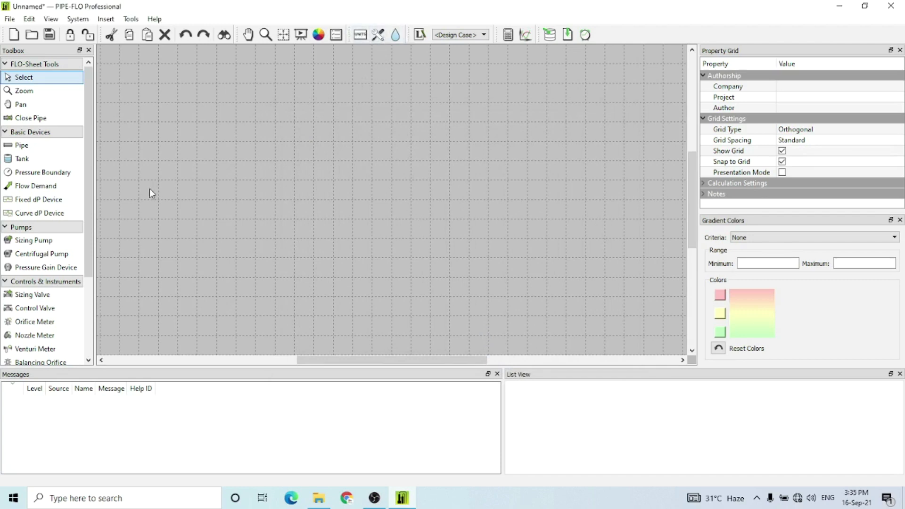
Step: Place a sizing pump near the middle of the visible sheet area
left_click(31, 242)
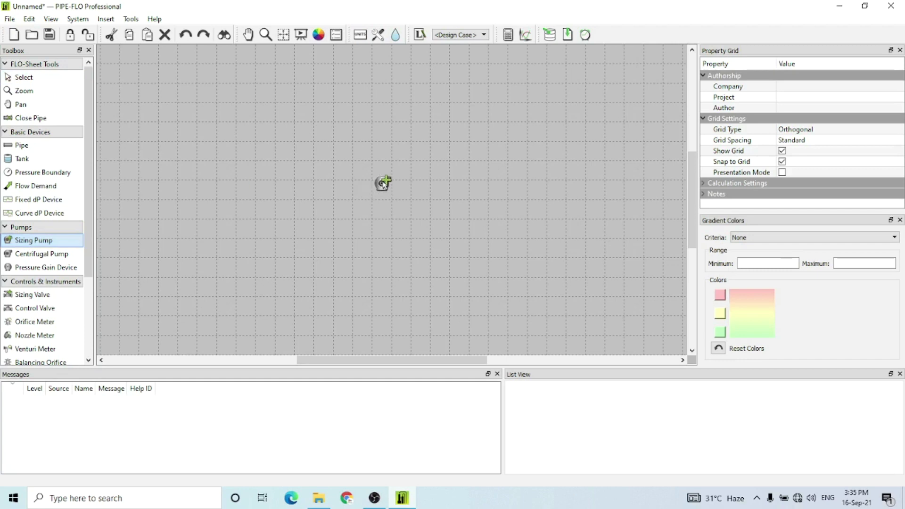
left_click(371, 195)
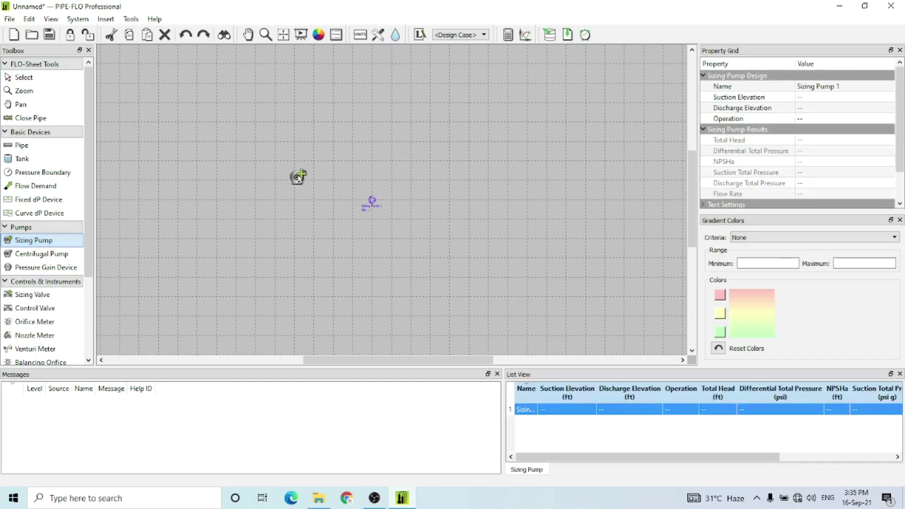
key("Escape")
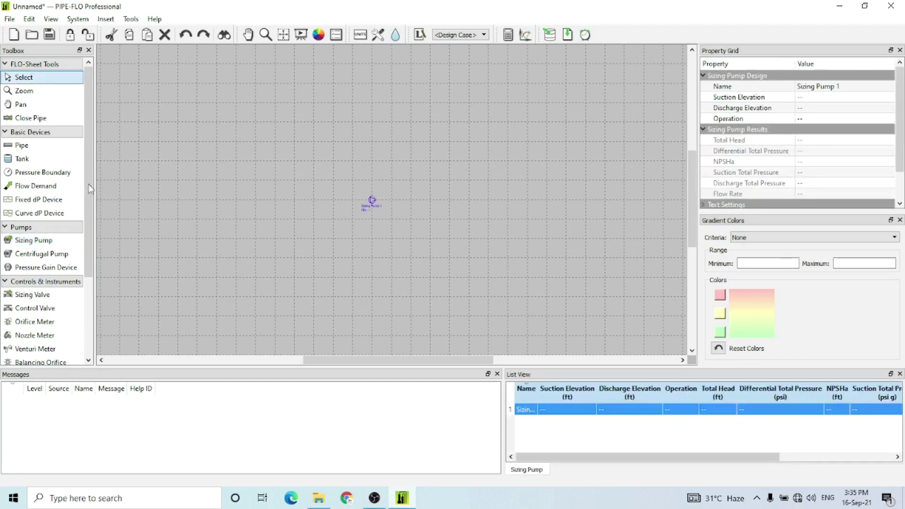
Step: Place one tank below and to the left of the sizing pump and a second tank above and to its right
left_click(22, 158)
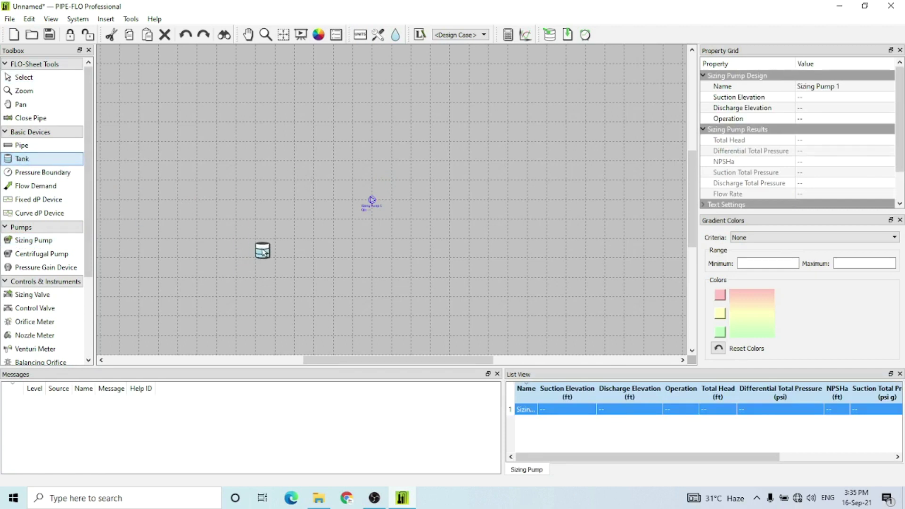
left_click(258, 255)
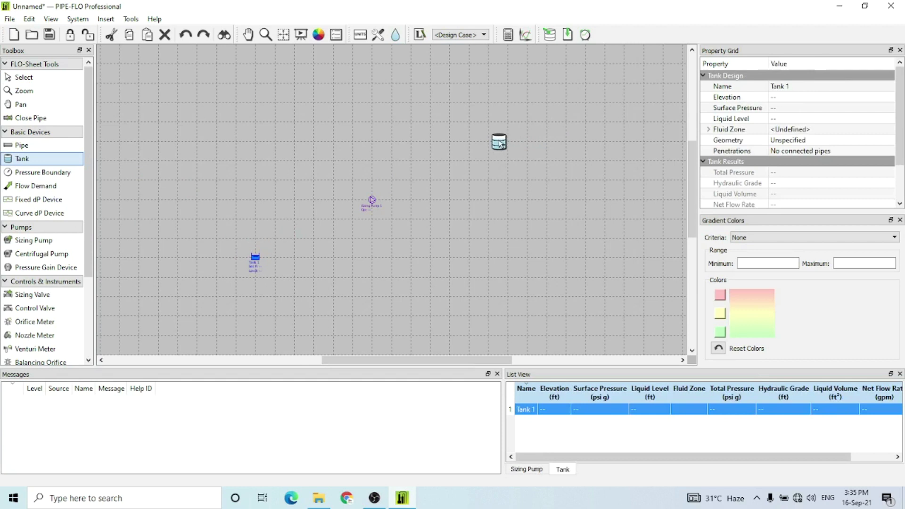
left_click(498, 141)
key("Escape")
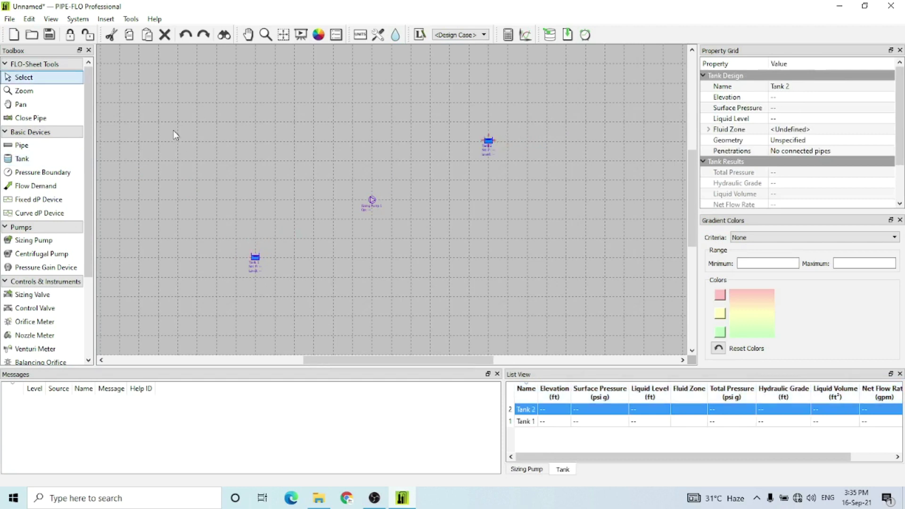
Step: Draw a pipe from the lower tank straight up, with a right-angle bend, and across to the sizing pump's suction side
left_click(31, 147)
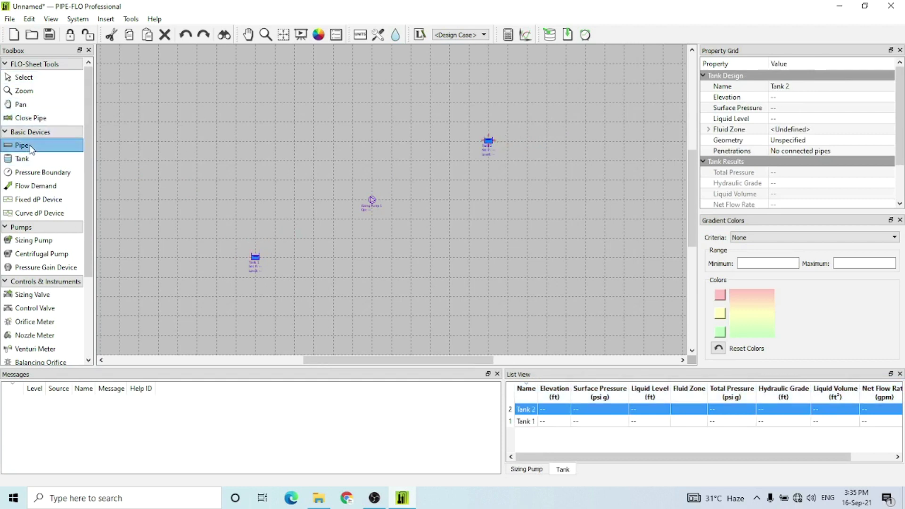
left_click(256, 259)
left_click(260, 203)
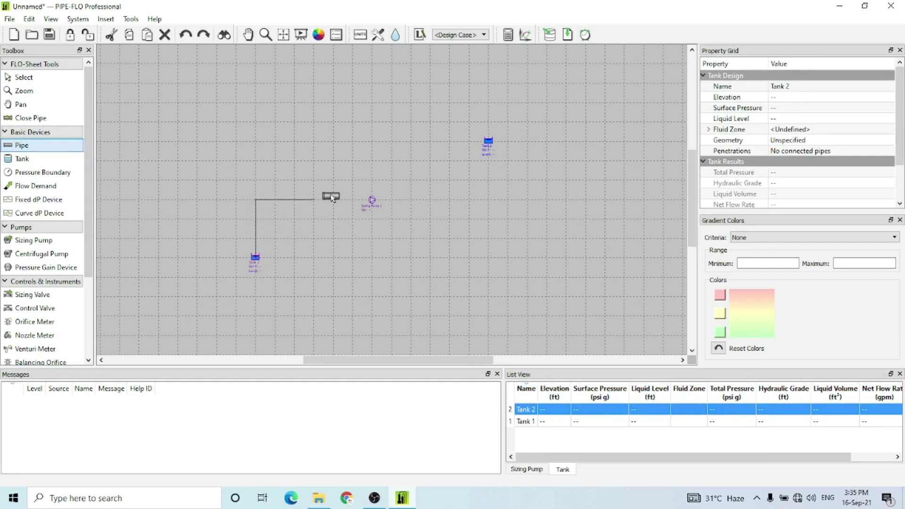
left_click(368, 198)
Step: Finish the suction pipe at the sizing pump and draw a second pipe across from the pump, with a right-angle bend up to the upper tank
left_click(372, 199)
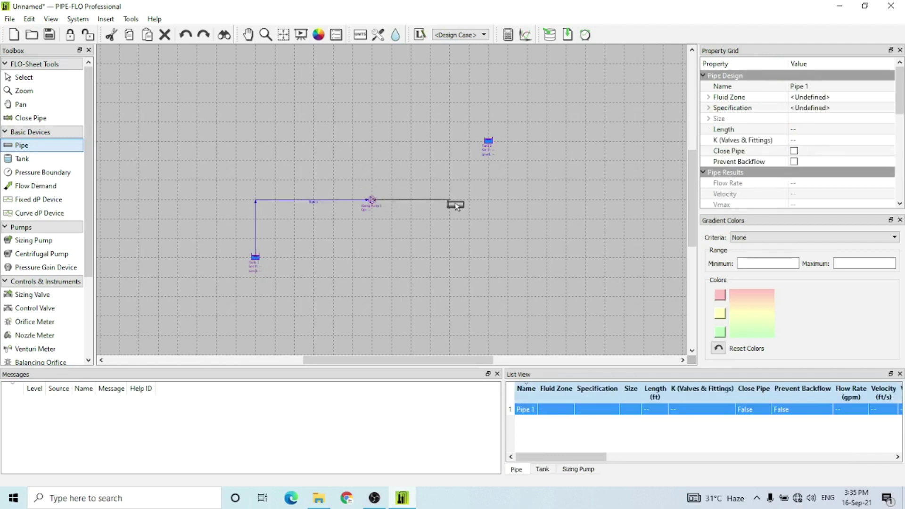
left_click(493, 202)
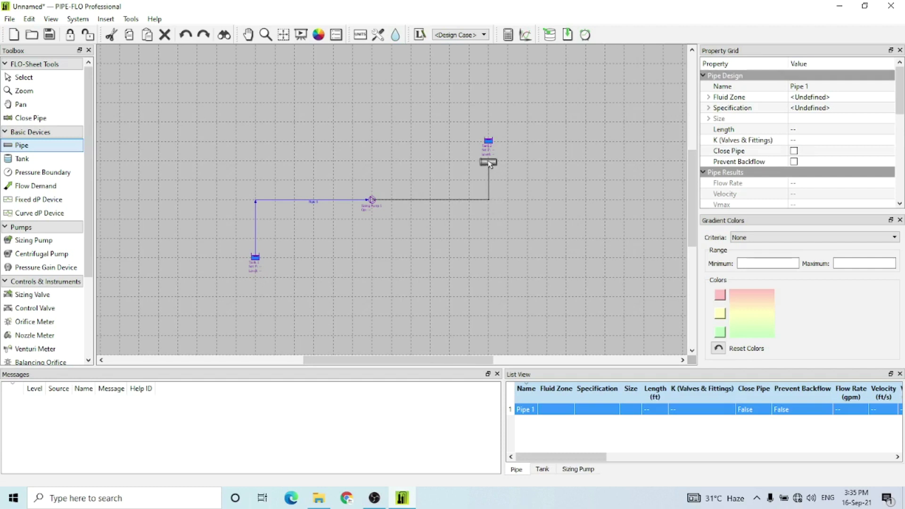
left_click(488, 140)
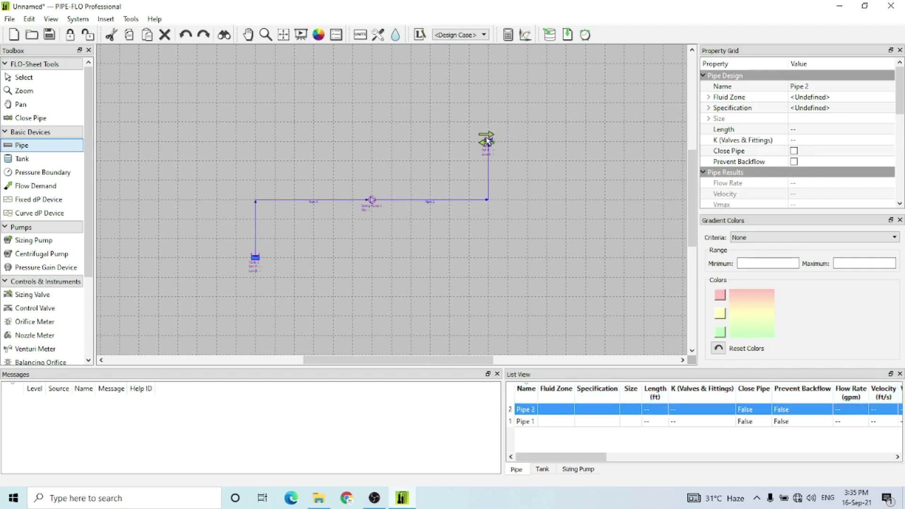
key("Escape")
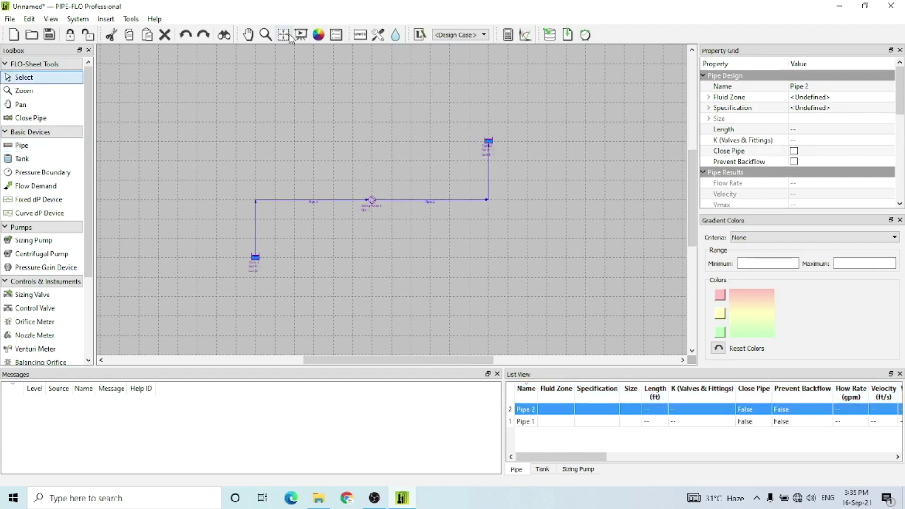
Step: Fit the system in view and move the Tank 2 label to the tank's left and the Tank 1 label to its right
left_click(288, 35)
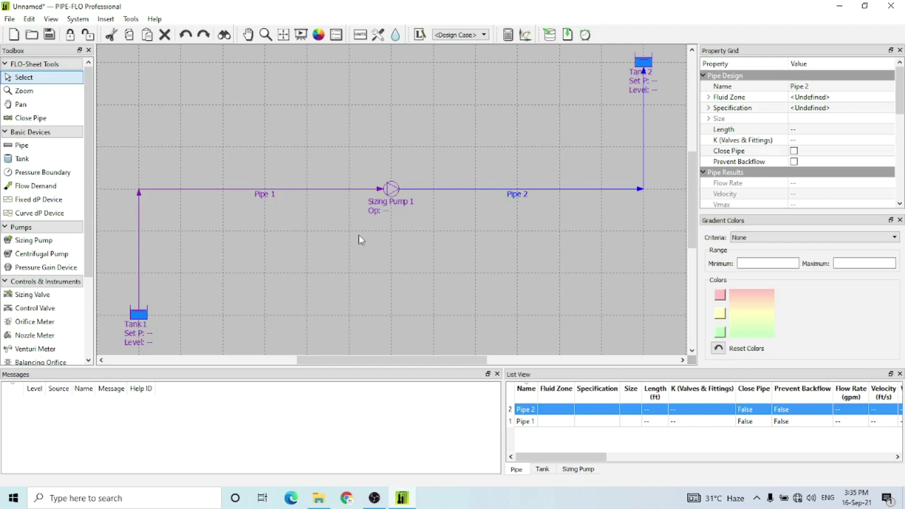
mouse_move(645, 72)
left_click_drag(641, 82, 602, 75)
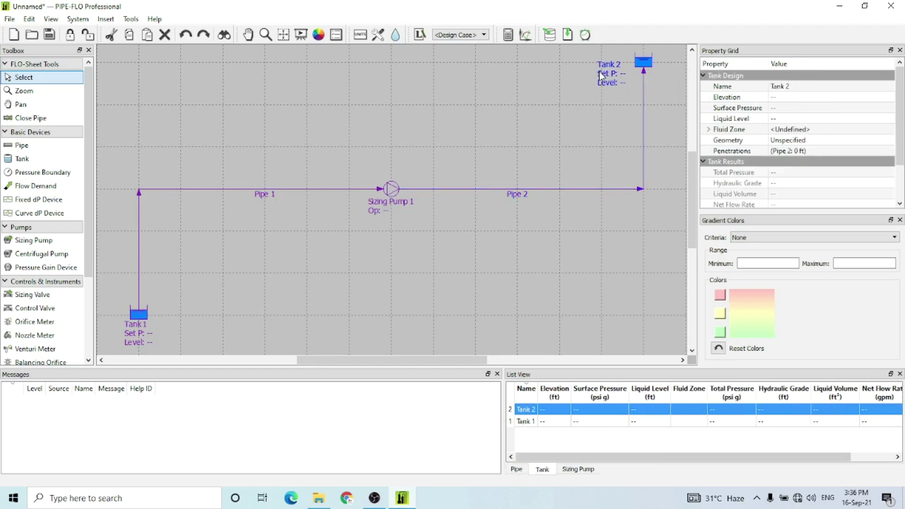
left_click_drag(141, 331, 170, 319)
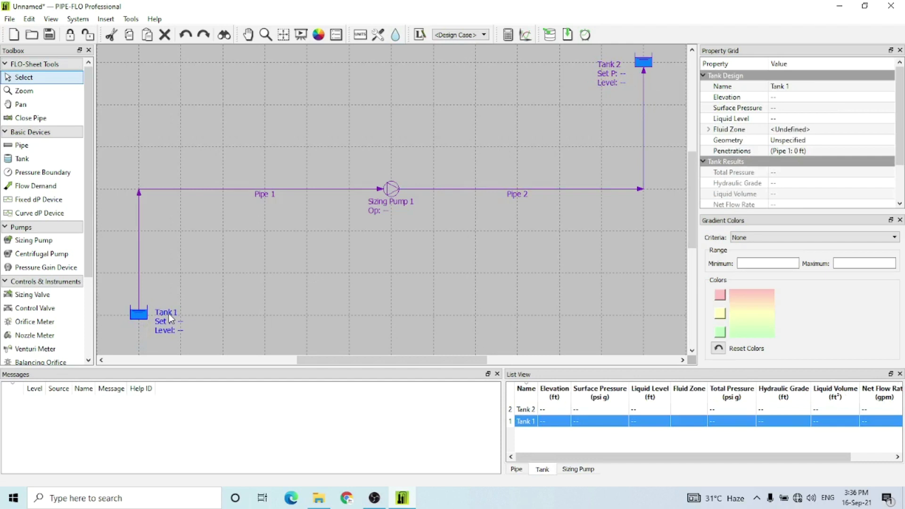
left_click(238, 308)
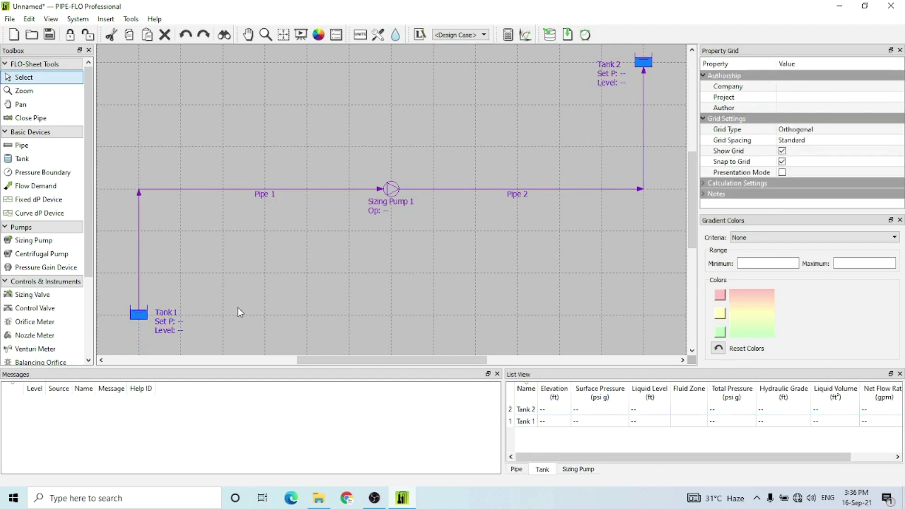
Step: Rename the lower tank as Reservoir and set its elevation to 0 ft
left_click(140, 315)
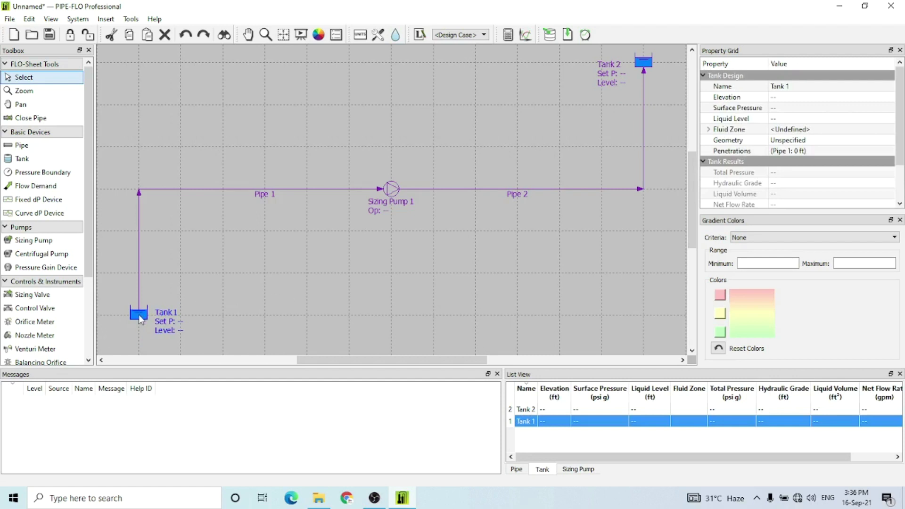
left_click(795, 87)
type("Reservoir")
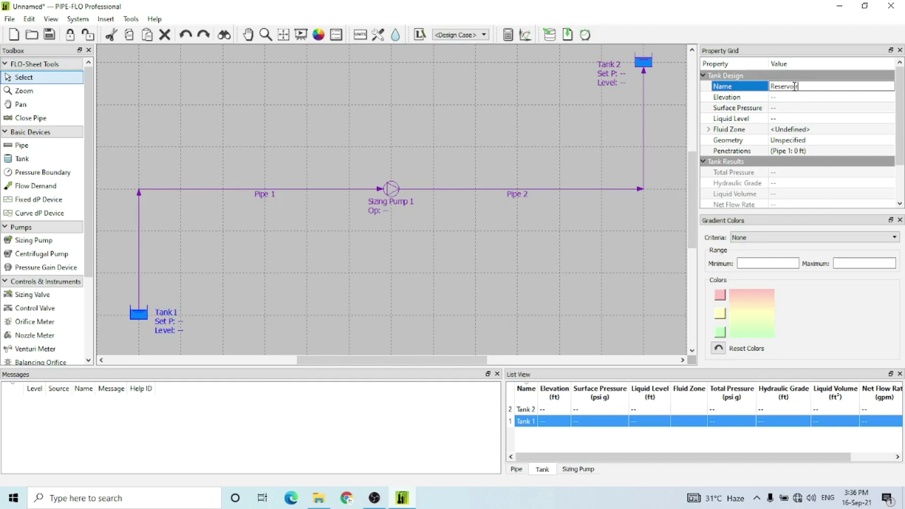
left_click(791, 96)
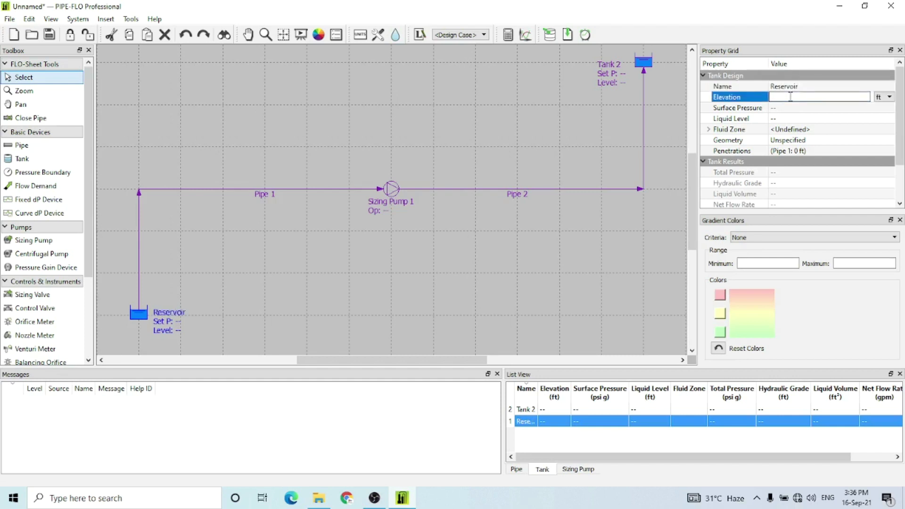
type("0")
Step: Set the Reservoir's surface pressure to 0 psi g and its liquid level to 5 ft
left_click(786, 109)
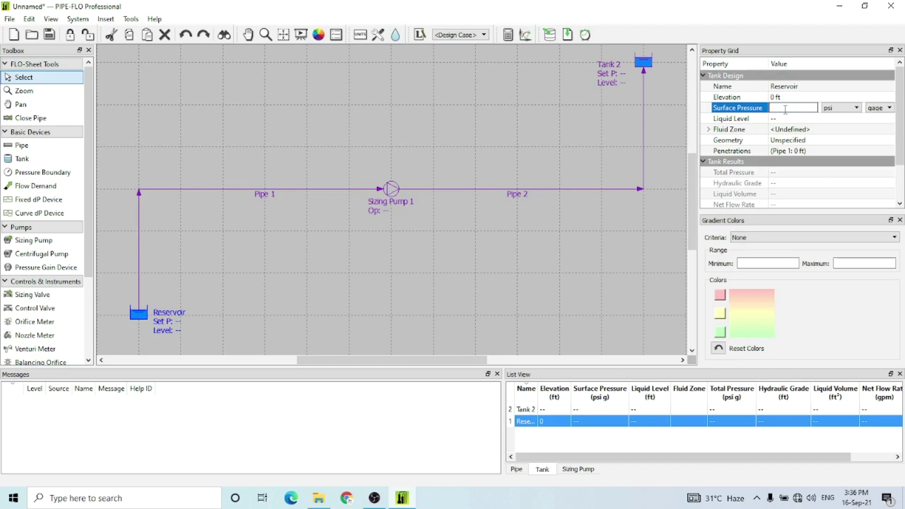
type("0")
left_click(786, 118)
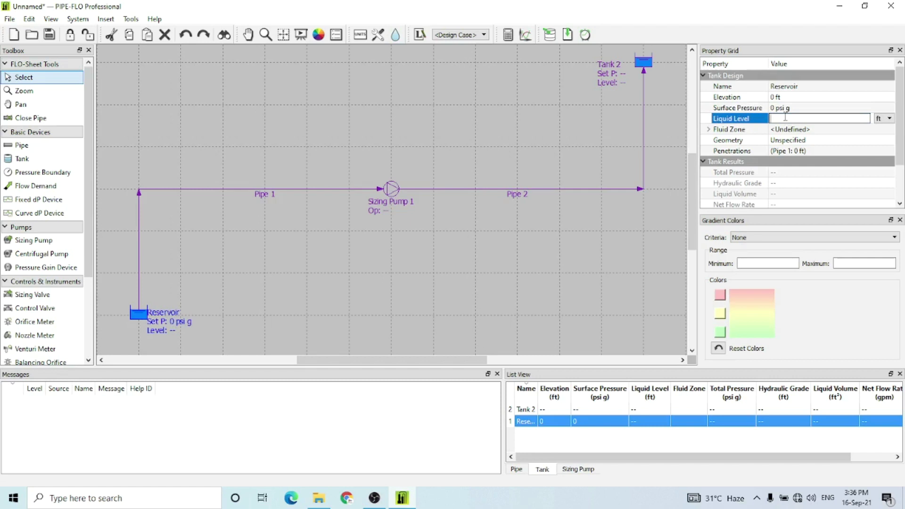
type("5")
key("Return")
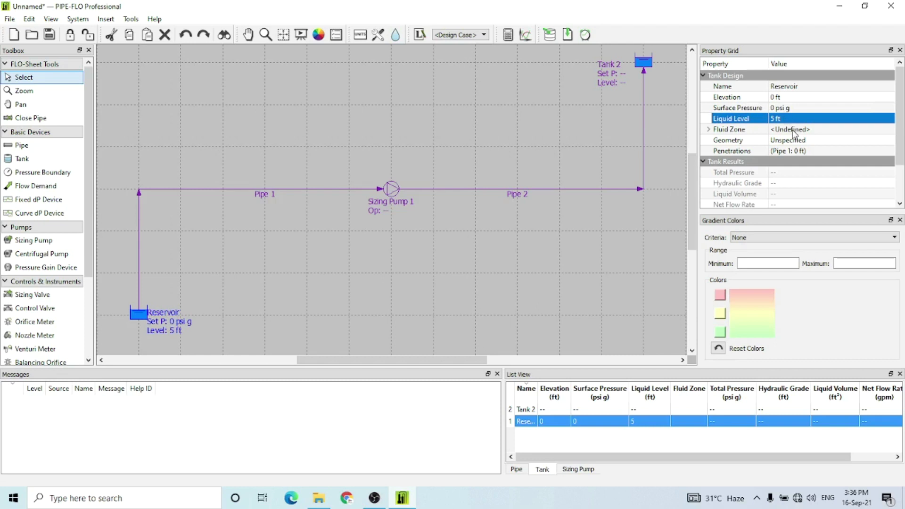
Step: Assign the fluid zone named Fluid zone to the Reservoir and check the zone's fluid properties
left_click(796, 130)
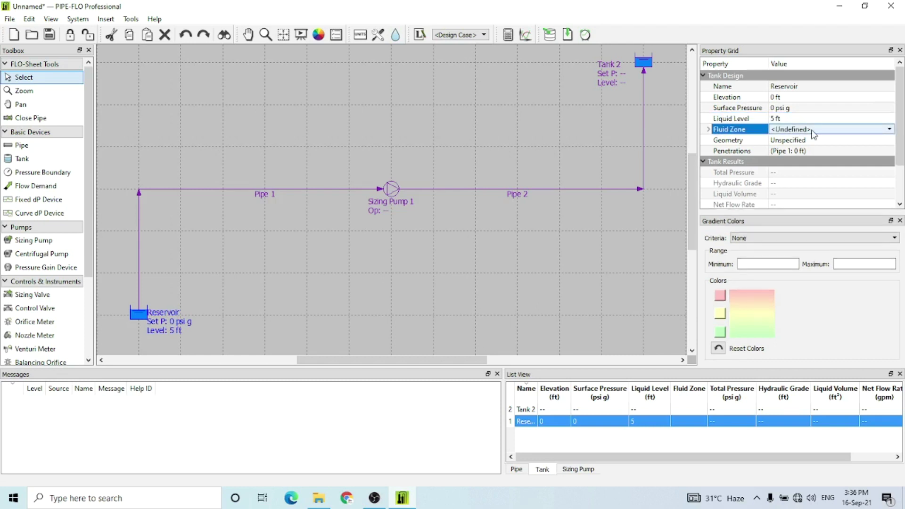
left_click(813, 131)
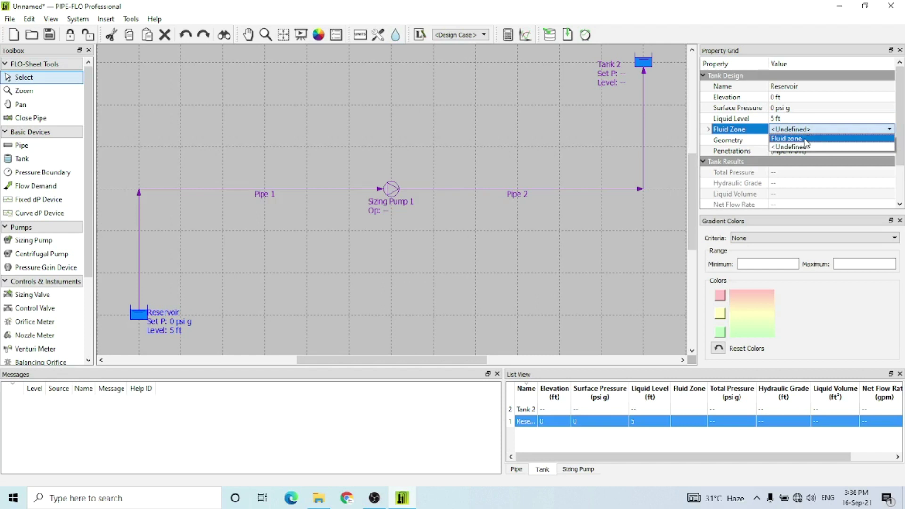
left_click(806, 140)
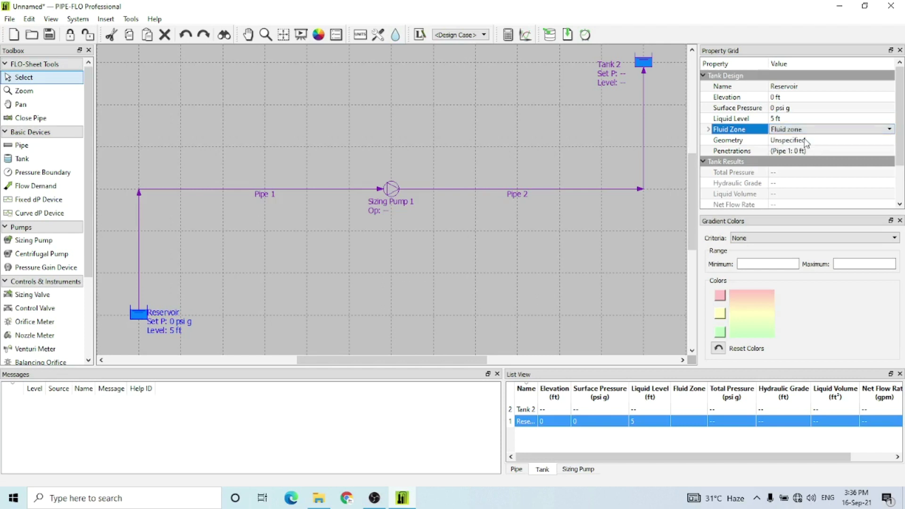
left_click(710, 130)
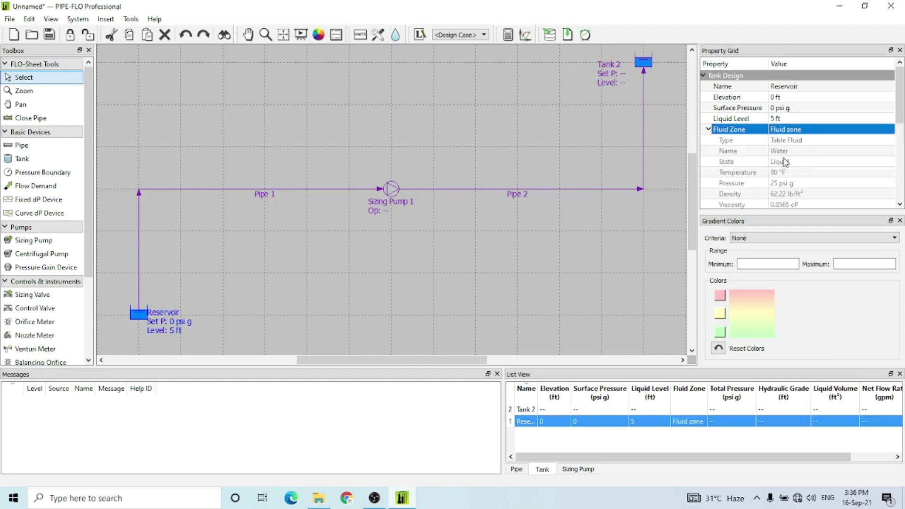
left_click(709, 130)
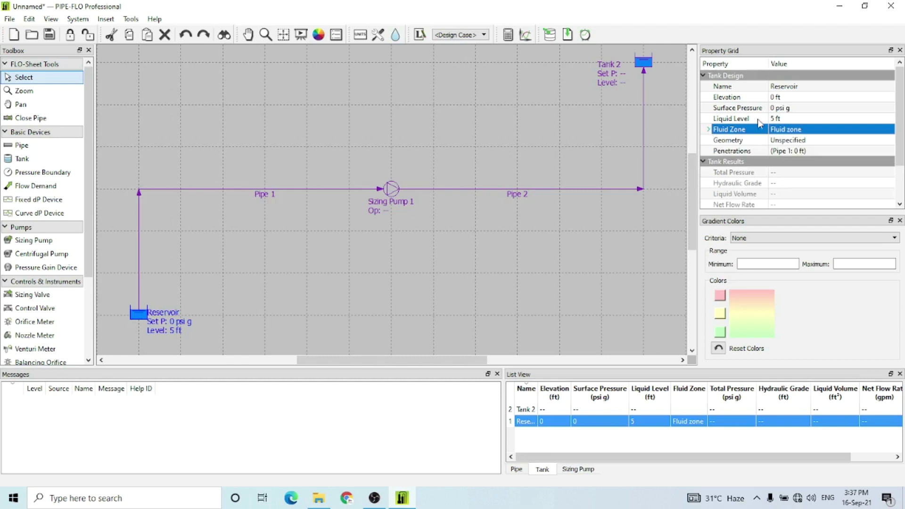
Step: Define the Reservoir's geometry as Rectangular with length 3 ft, width 3 ft and height 8 ft
double_click(797, 143)
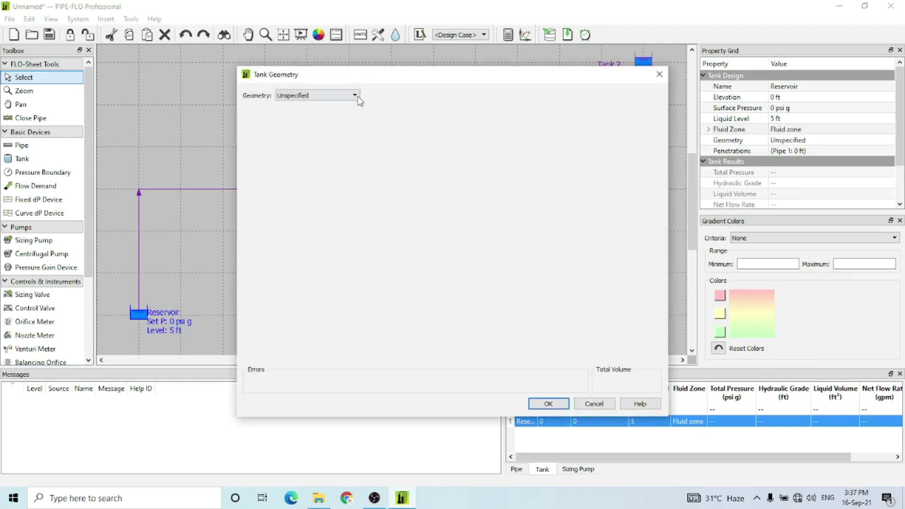
left_click(356, 96)
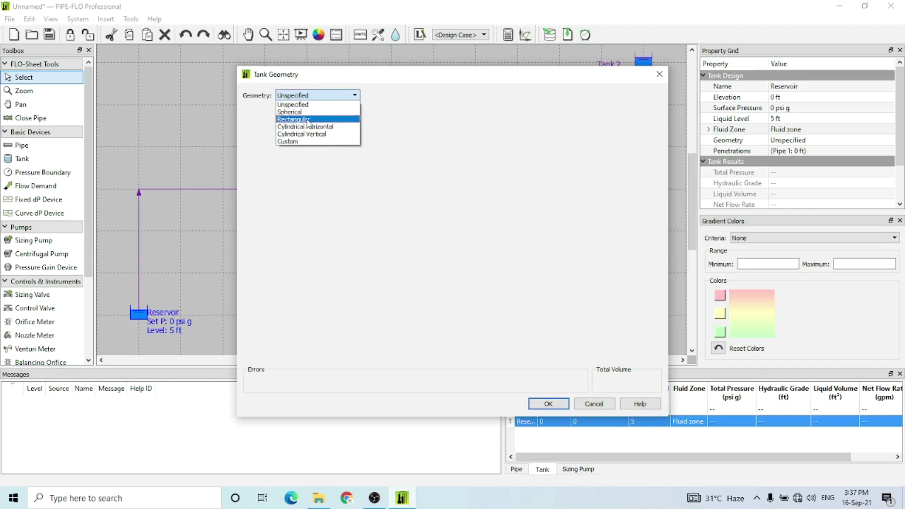
left_click(309, 120)
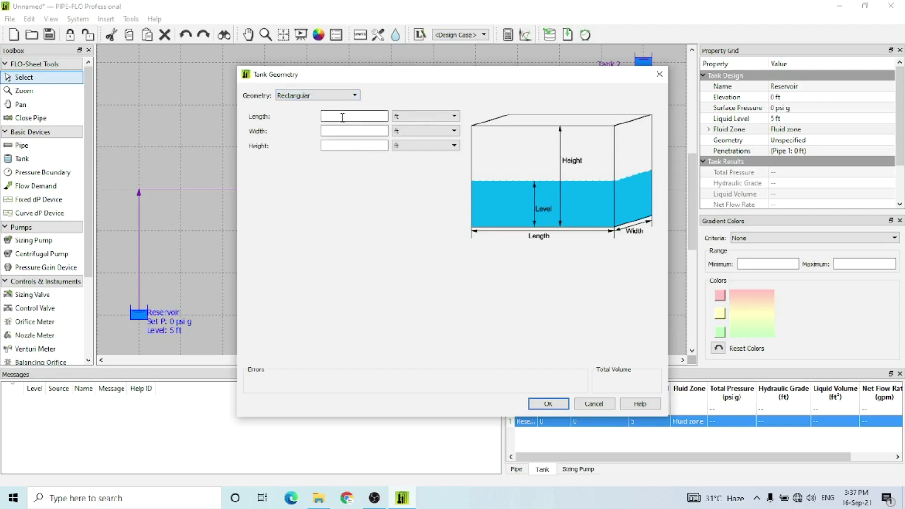
type("3")
type("3")
type("8")
left_click(547, 404)
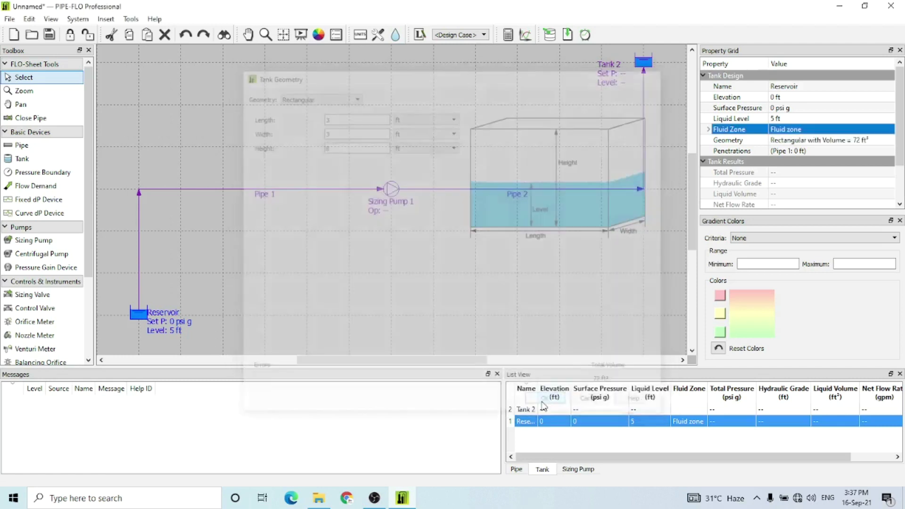
Step: Change the Reservoir's symbol to the sloped-bottom settling tank, Settling1
left_click_drag(900, 134, 904, 167)
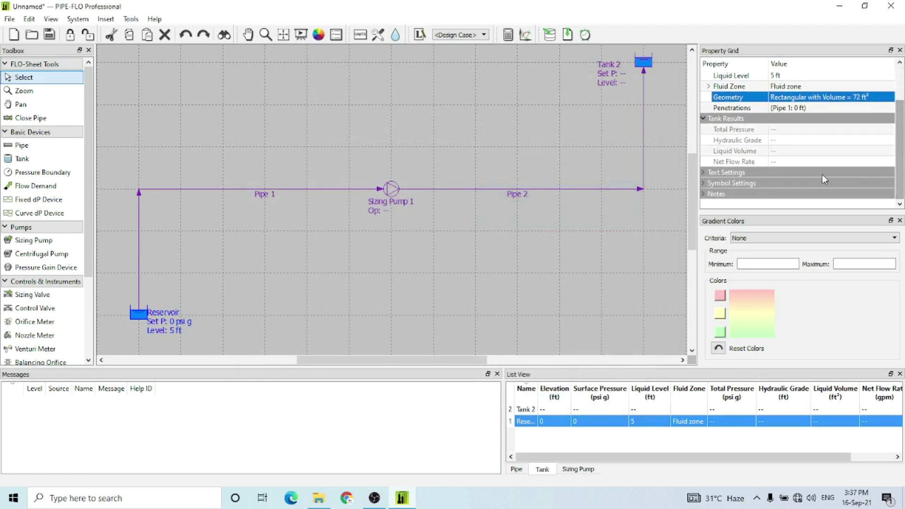
left_click(704, 184)
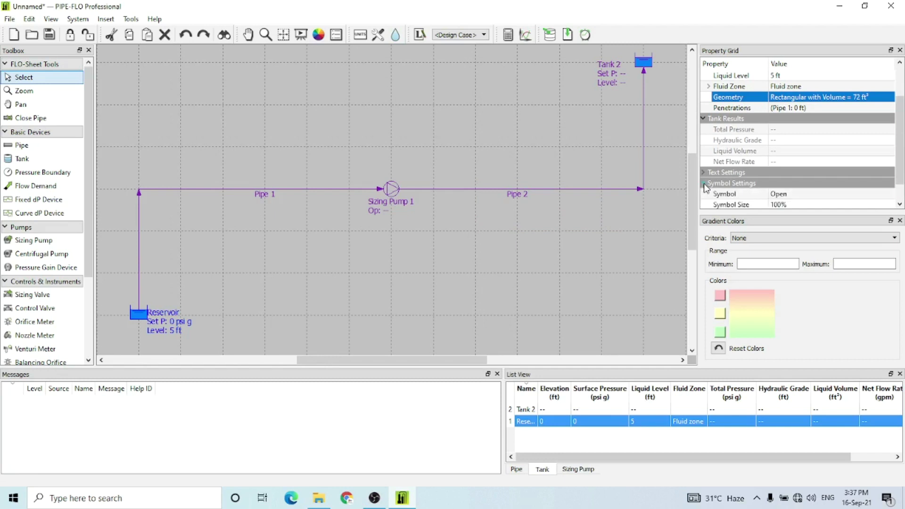
left_click(789, 198)
left_click(889, 195)
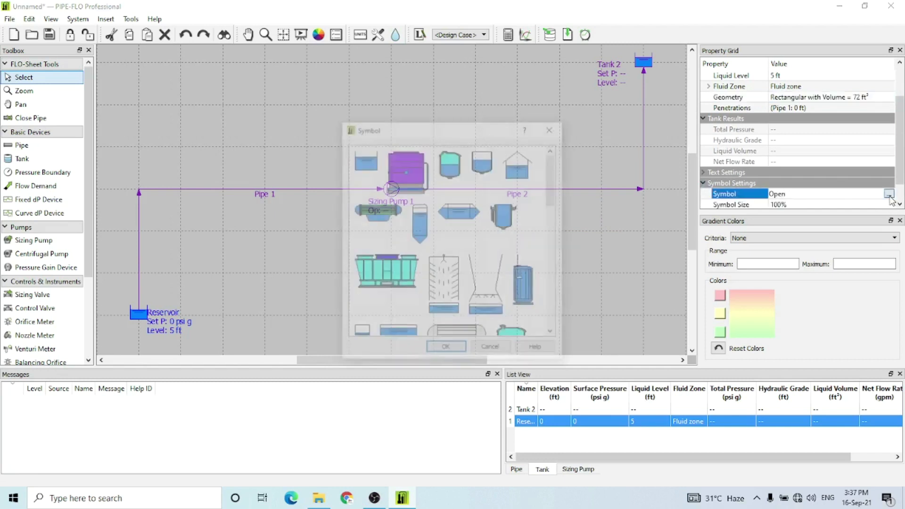
left_click_drag(550, 188, 554, 267)
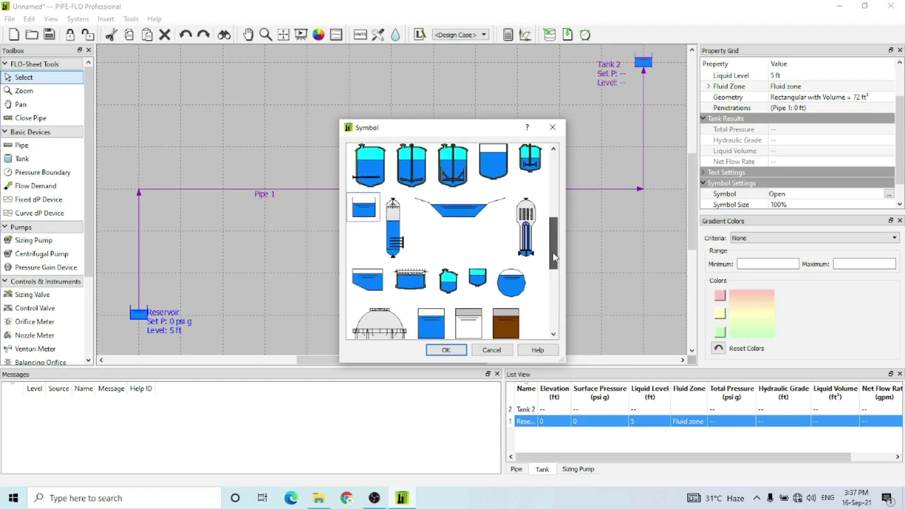
left_click(370, 278)
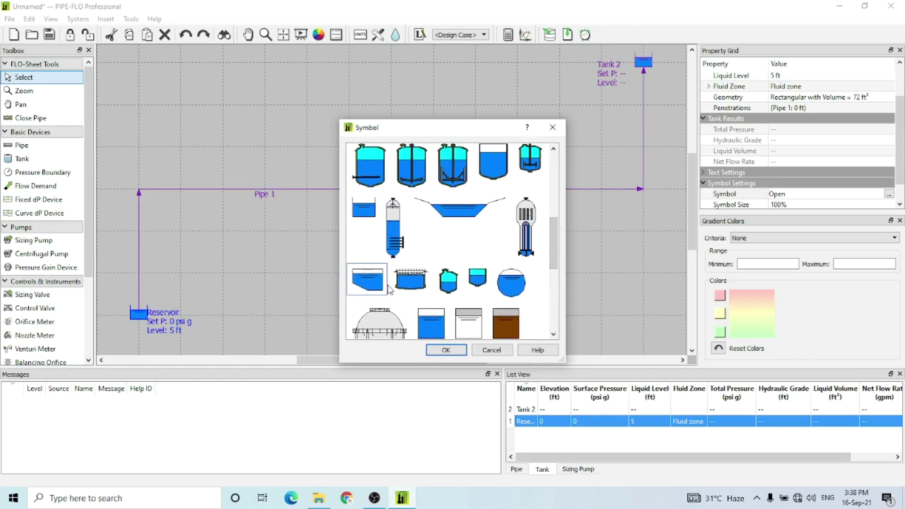
left_click(434, 350)
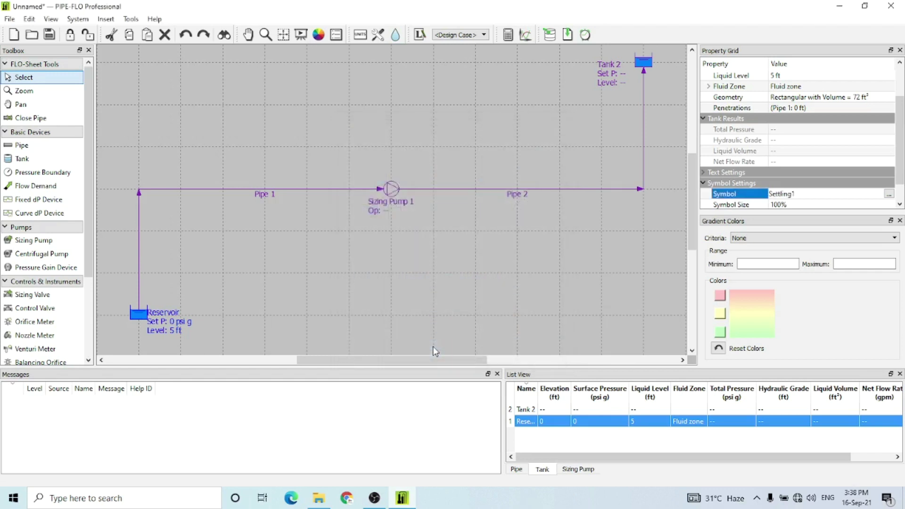
Step: Move the Reservoir's label farther right so that it clears the tank symbol, and deselect the tank
left_click(580, 273)
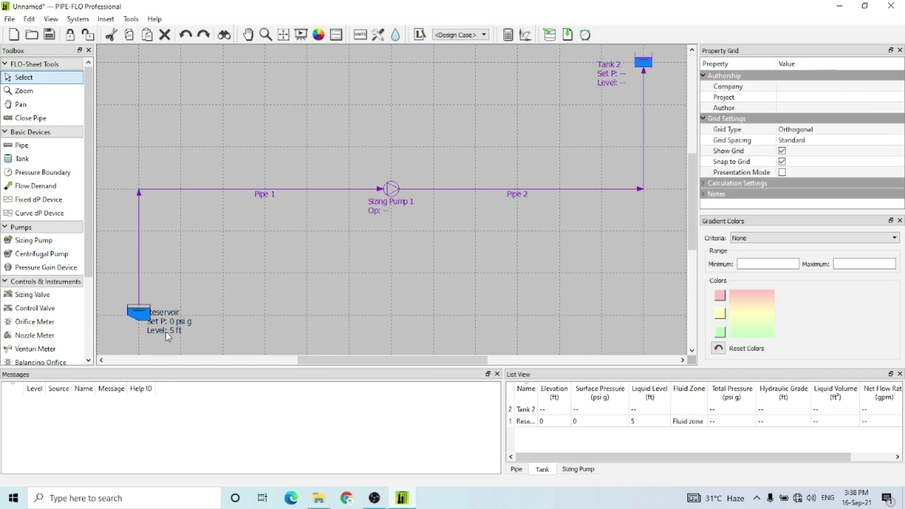
left_click_drag(166, 332, 187, 318)
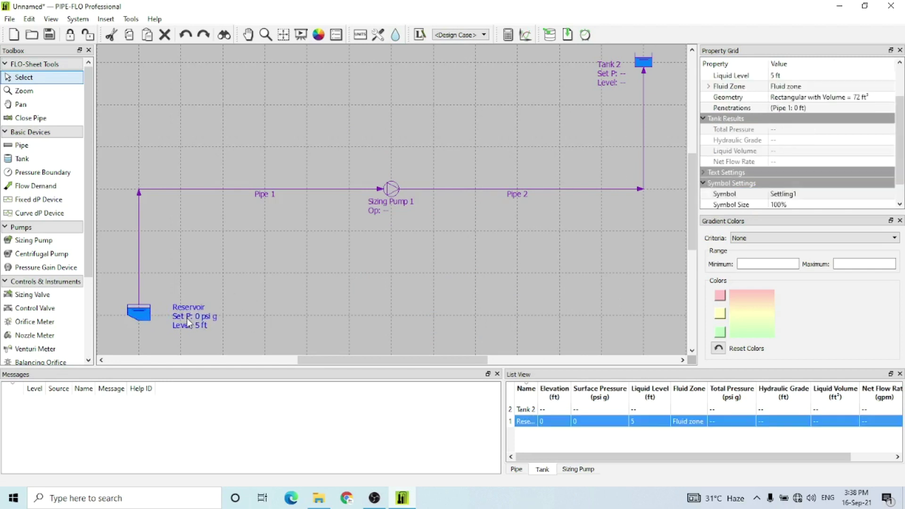
left_click(293, 317)
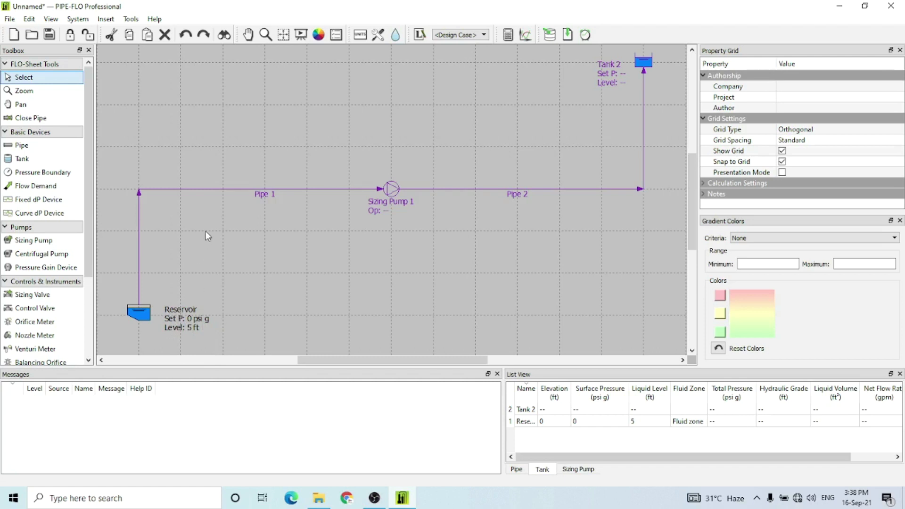
Step: Assign the fluid zone named Fluid zone and the pipe specification named Specification to Pipe 1
left_click(242, 191)
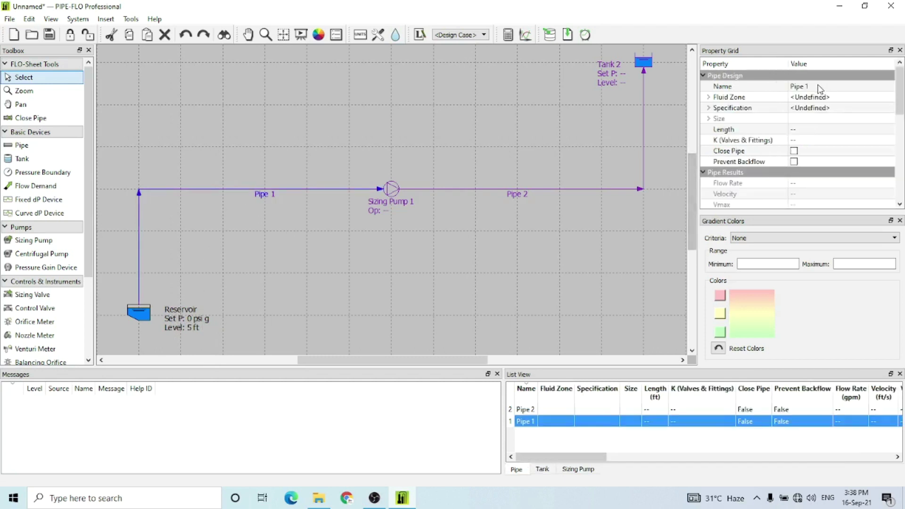
left_click(830, 99)
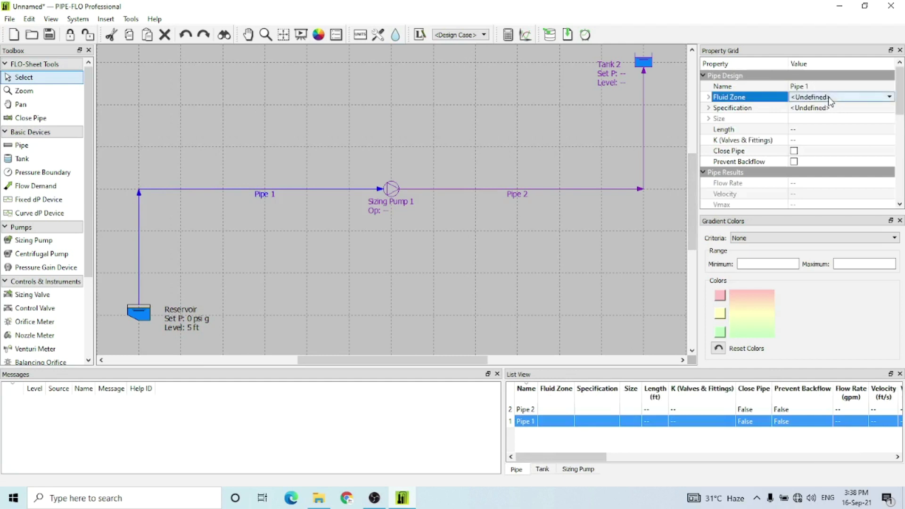
left_click(873, 96)
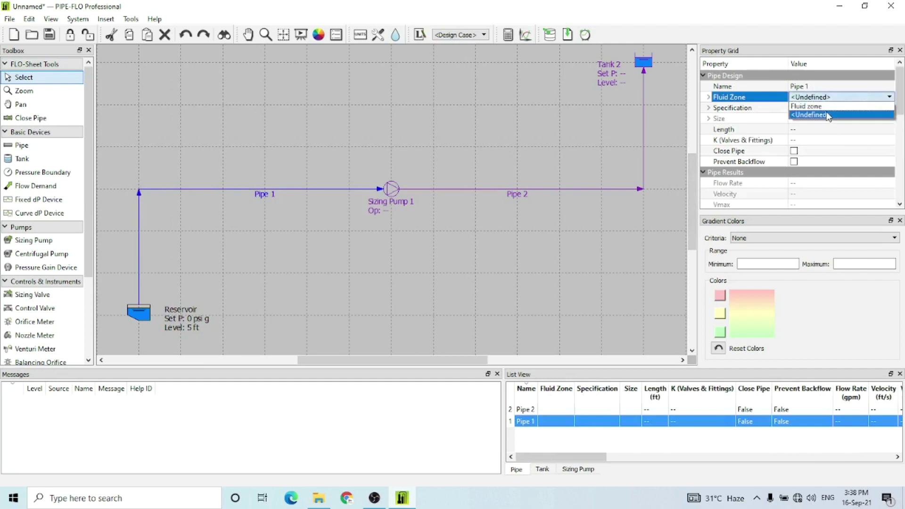
left_click(828, 106)
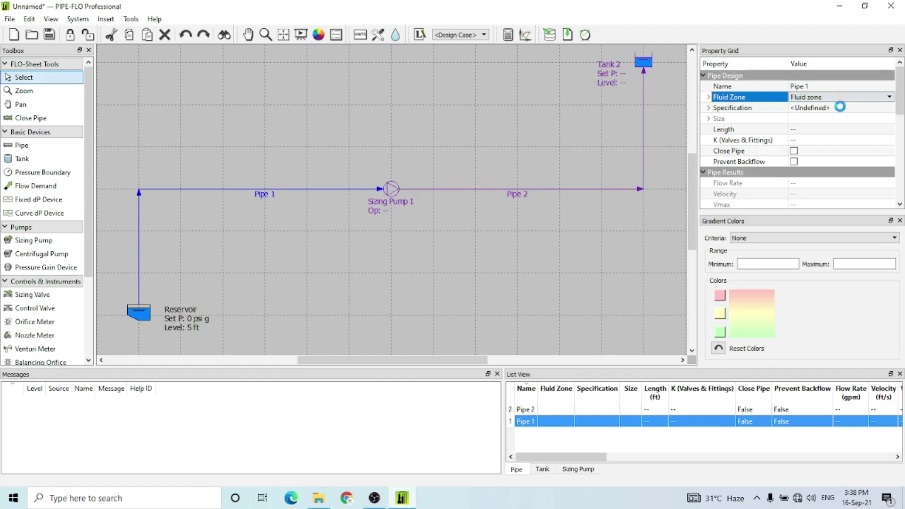
left_click(841, 107)
left_click(842, 108)
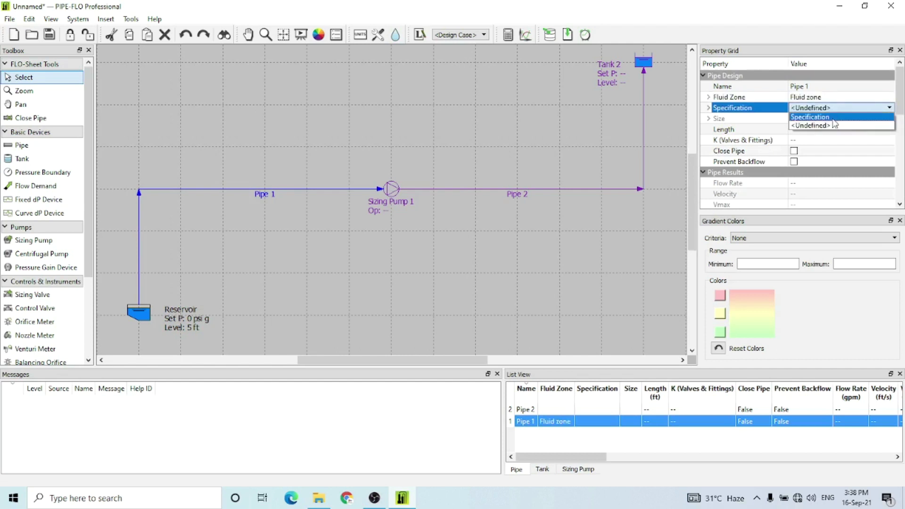
left_click(833, 119)
Step: Set Pipe 1's length to 10 ft and try to open its valves and fittings
mouse_move(901, 95)
left_mouse_down()
mouse_move(903, 109)
mouse_move(903, 94)
left_mouse_up()
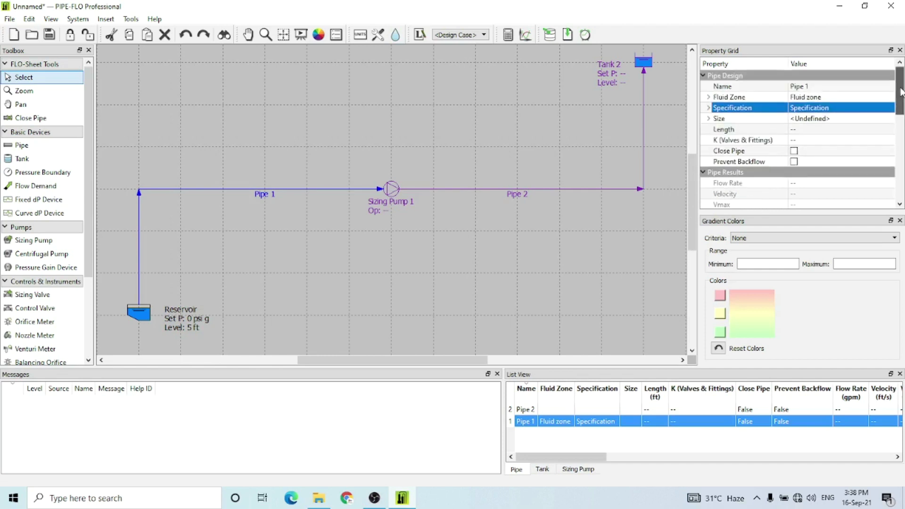
left_click(834, 130)
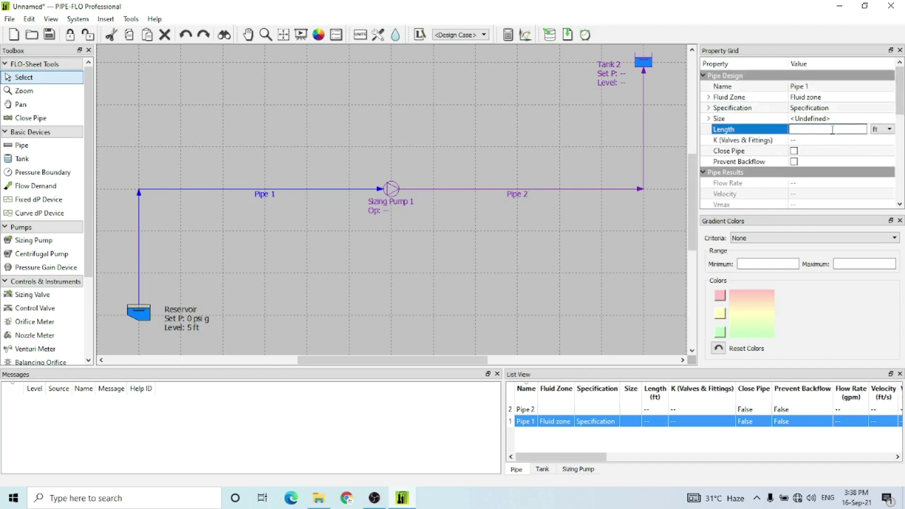
type("10")
key("Return")
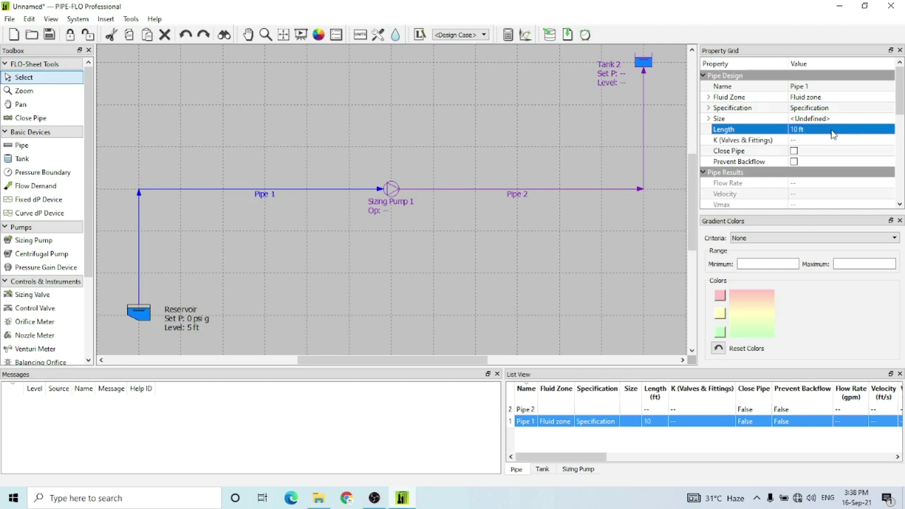
left_click(808, 140)
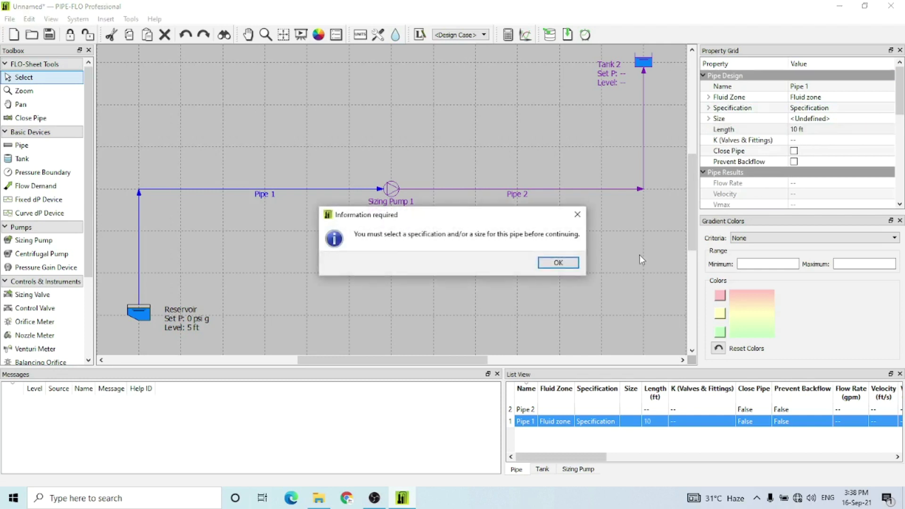
left_click(570, 262)
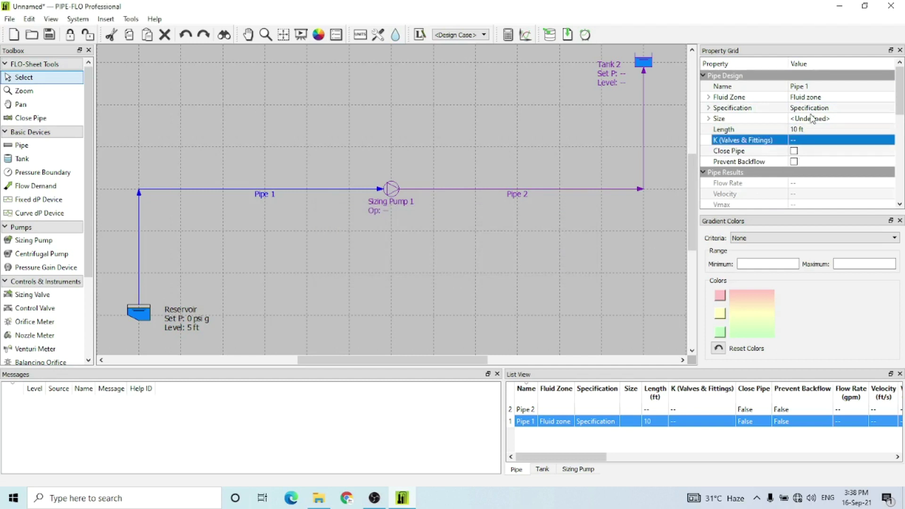
Step: Calculate Pipe 1's size for a design flow rate of 8 gpm and apply the calculated 1.25 in
left_click(813, 118)
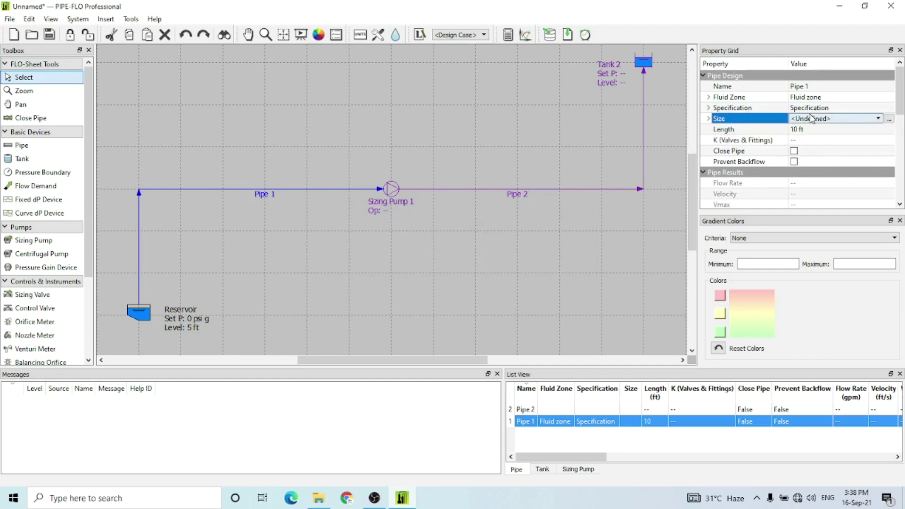
left_click(877, 120)
left_click_drag(878, 182, 878, 151)
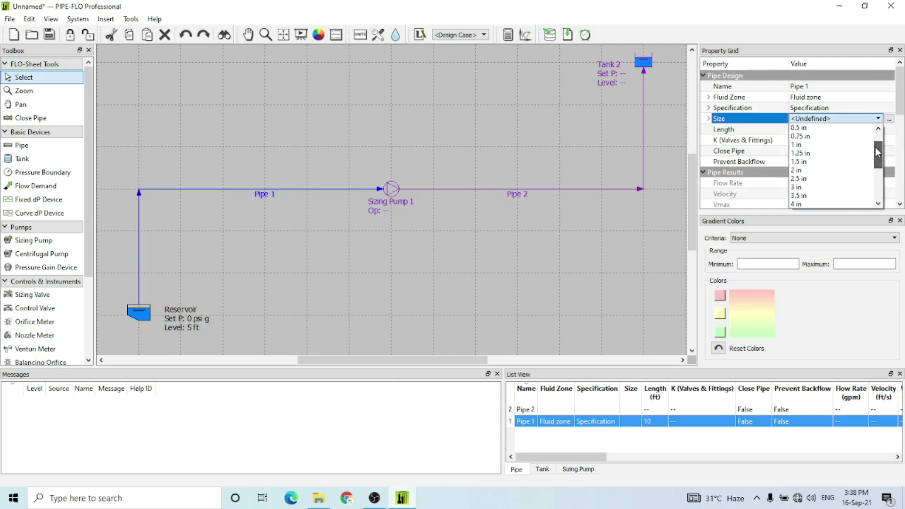
left_click(890, 119)
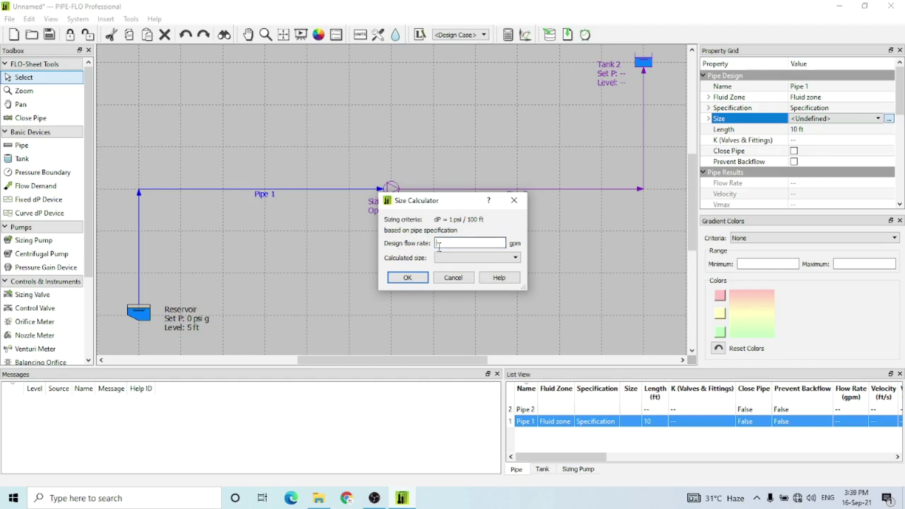
type("8")
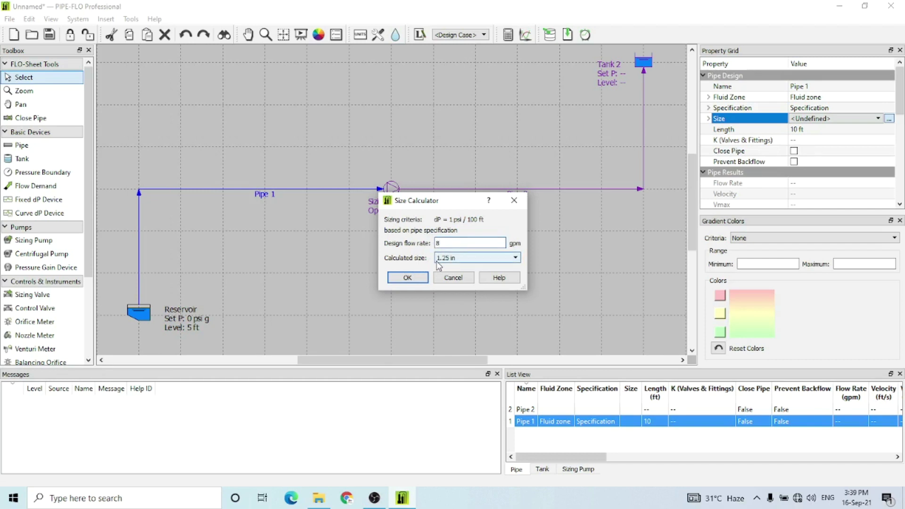
left_click(409, 278)
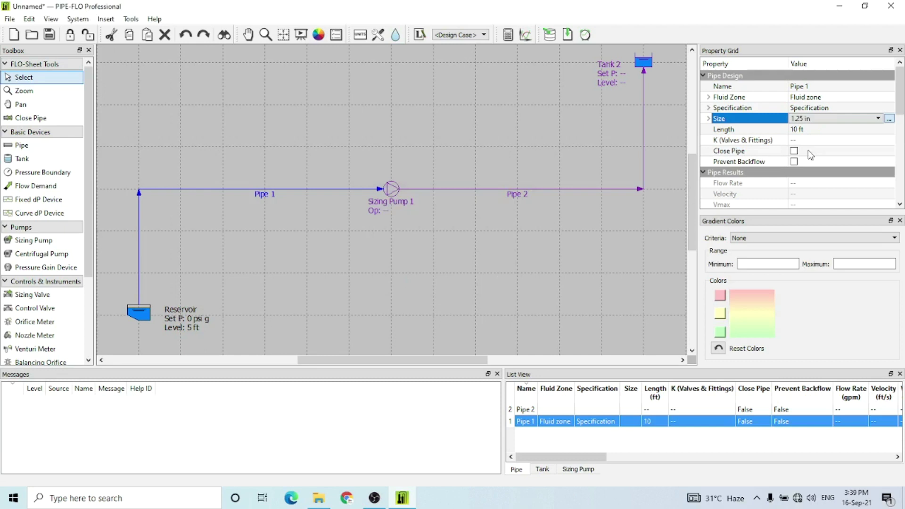
Step: Set Pipe 1's size to 3 in
left_click(878, 119)
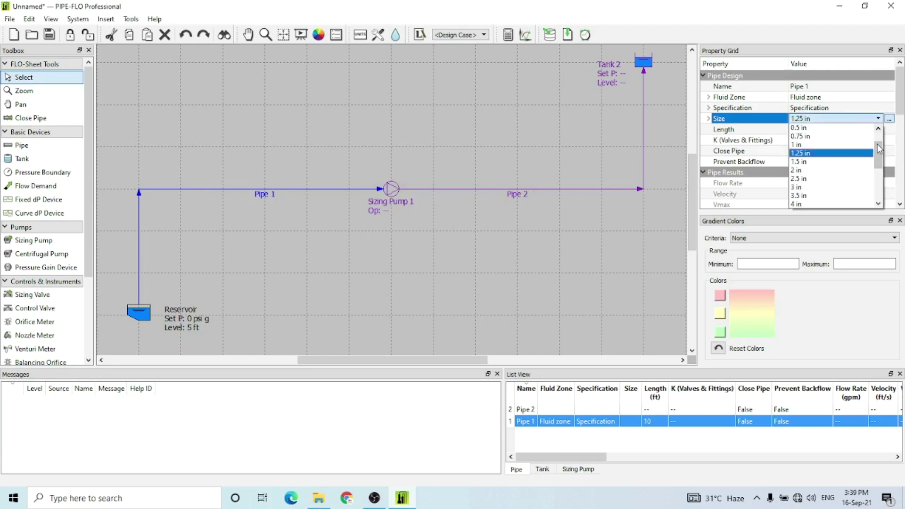
mouse_move(878, 158)
left_mouse_down()
mouse_move(878, 137)
mouse_move(877, 153)
left_mouse_up()
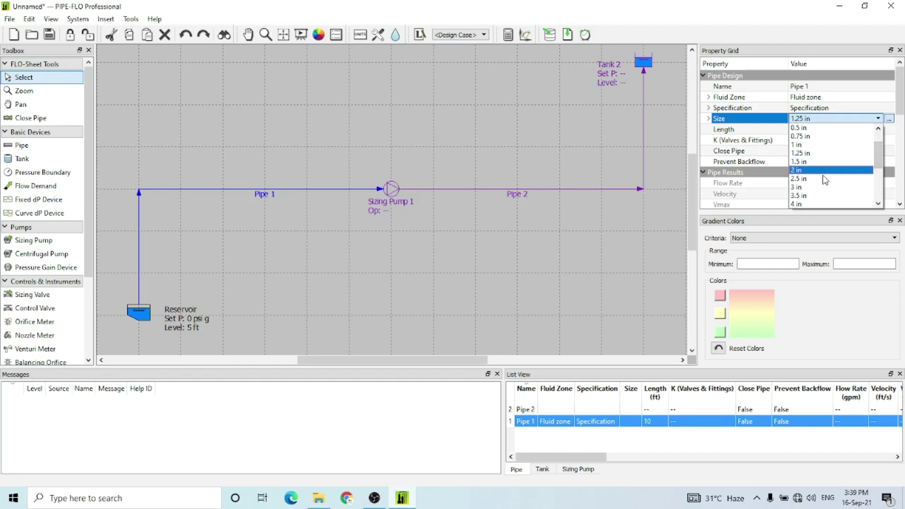
left_click(823, 188)
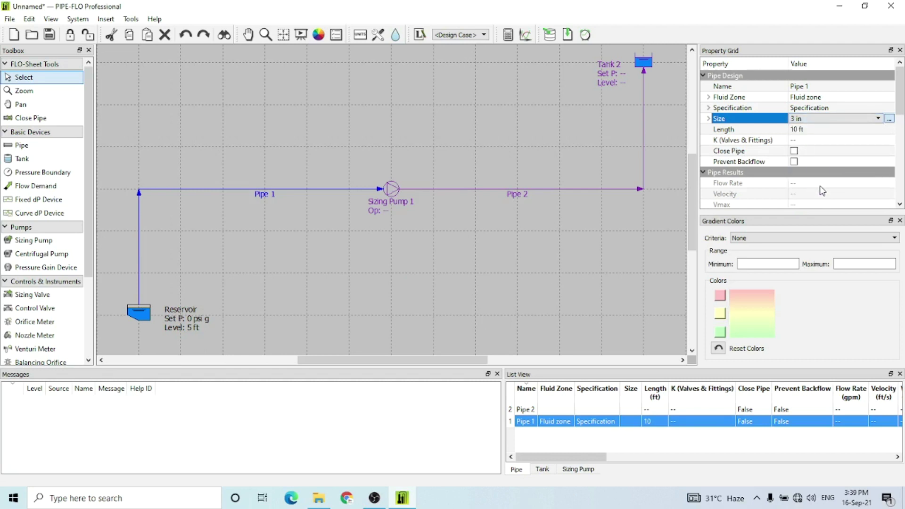
Step: Add two Ball valves and one Globe - Inline valve to Pipe 1's valves and fittings
left_click(801, 141)
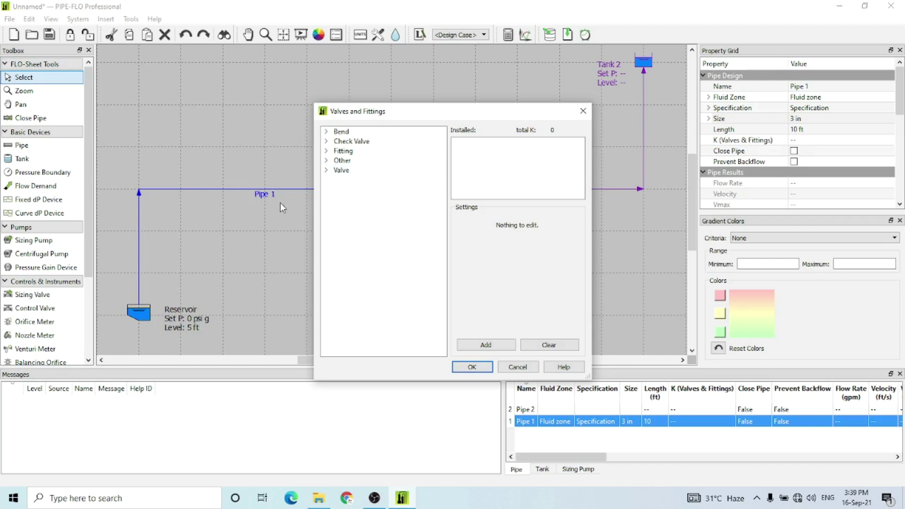
left_click(324, 170)
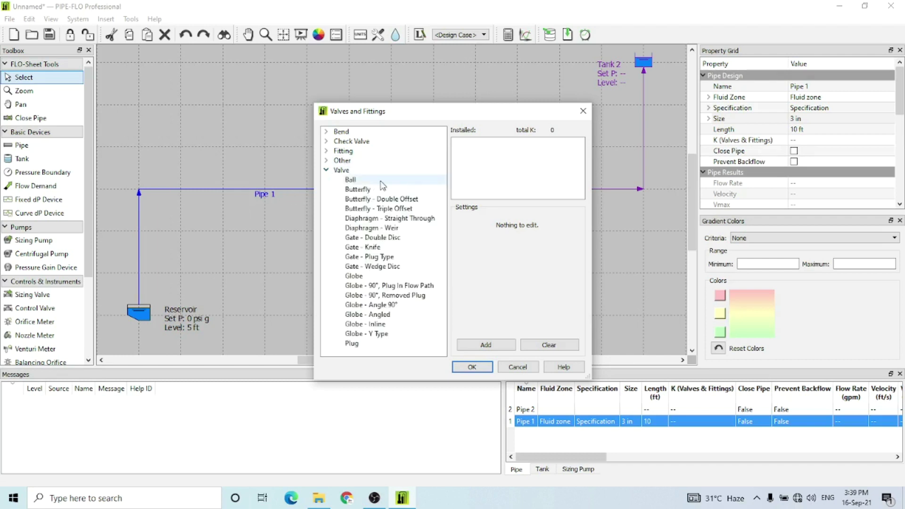
left_click(349, 179)
left_click(511, 265)
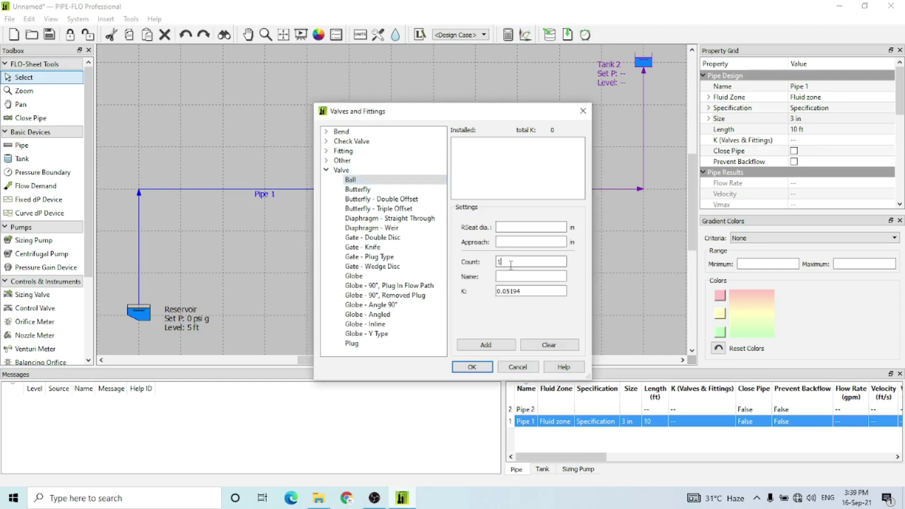
key("BackSpace")
type("2")
left_click(482, 347)
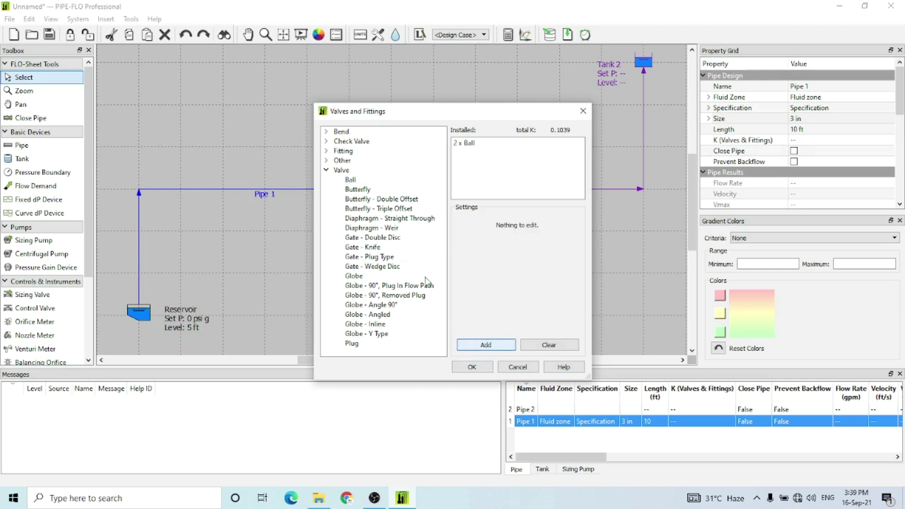
left_click(372, 325)
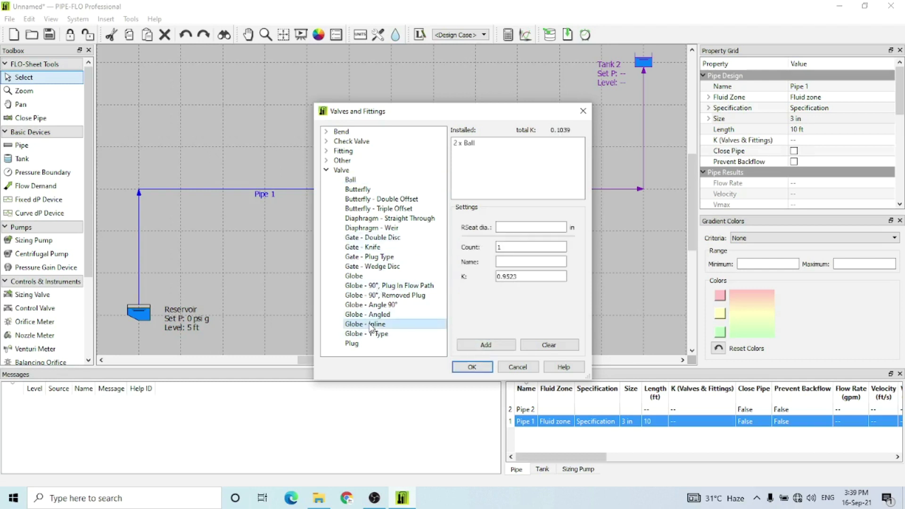
left_click(483, 346)
Step: Add two Elbow - Standard 45° fittings to Pipe 1 and apply its valves and fittings list
left_click(326, 170)
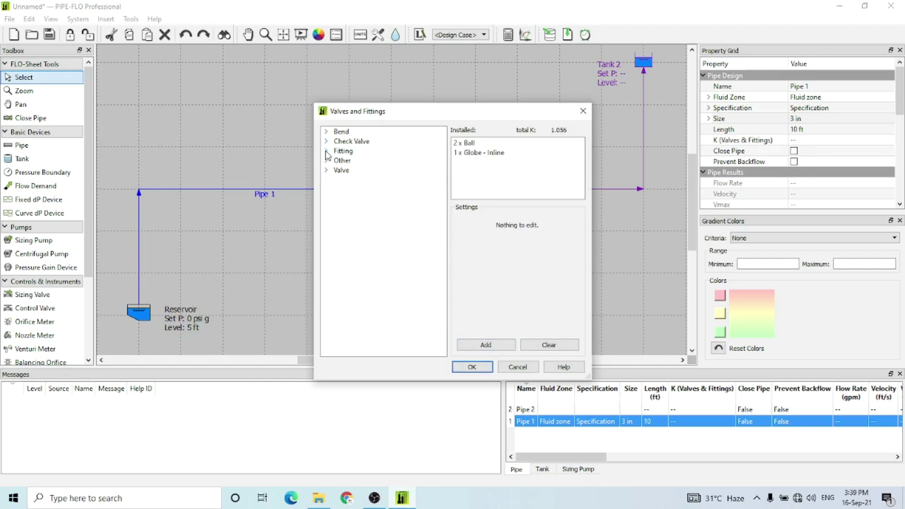
left_click(326, 151)
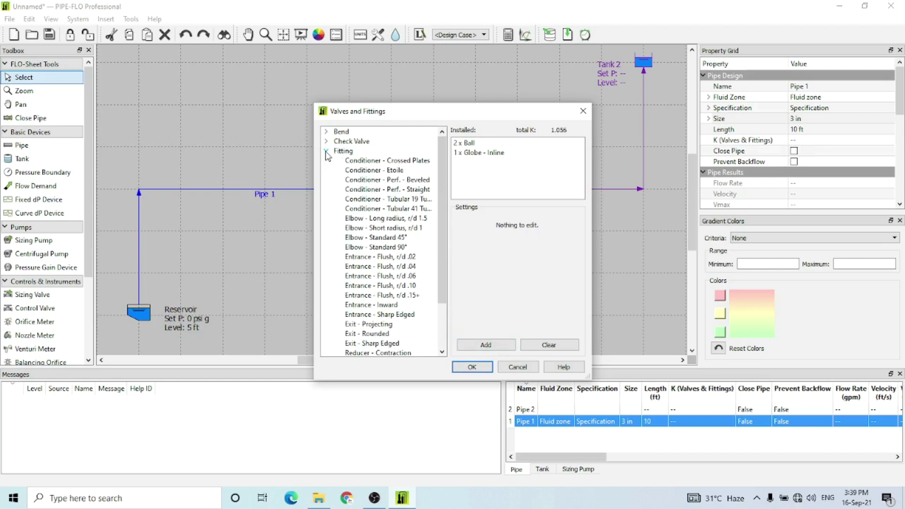
left_click(395, 240)
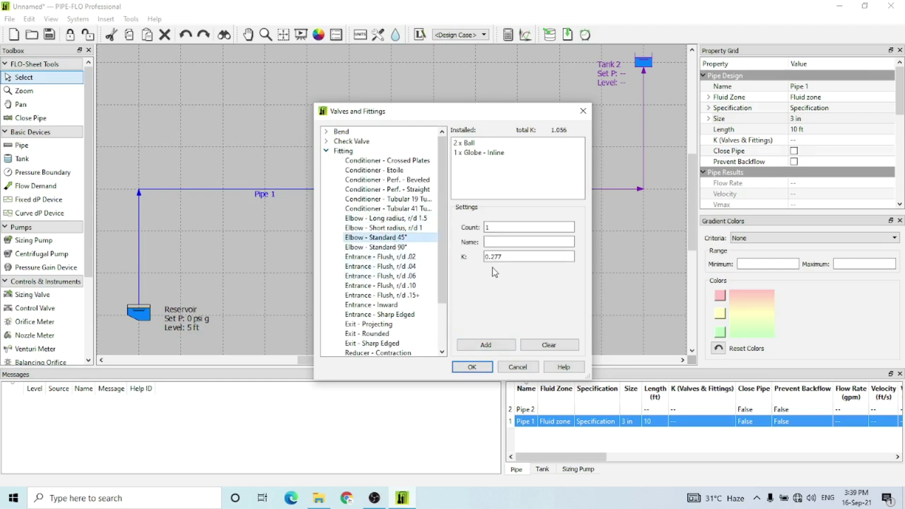
left_click(509, 230)
key("BackSpace")
type("2")
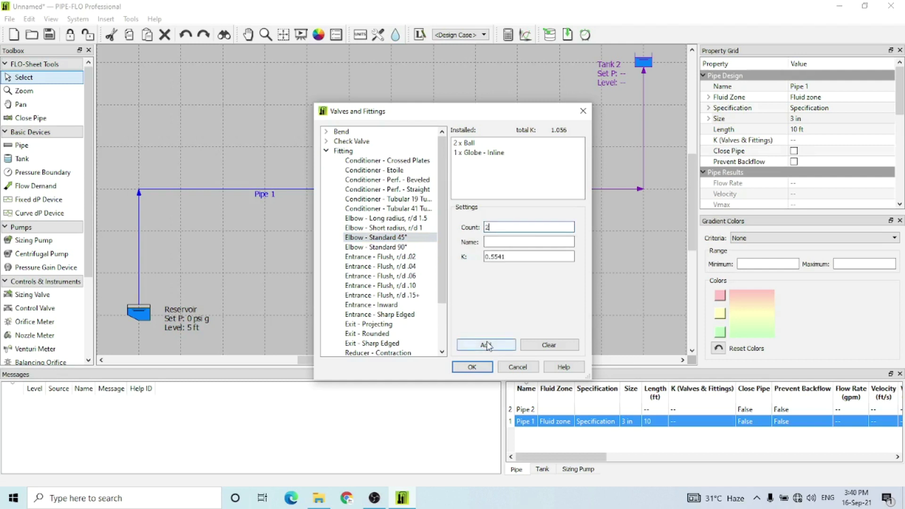
left_click(485, 346)
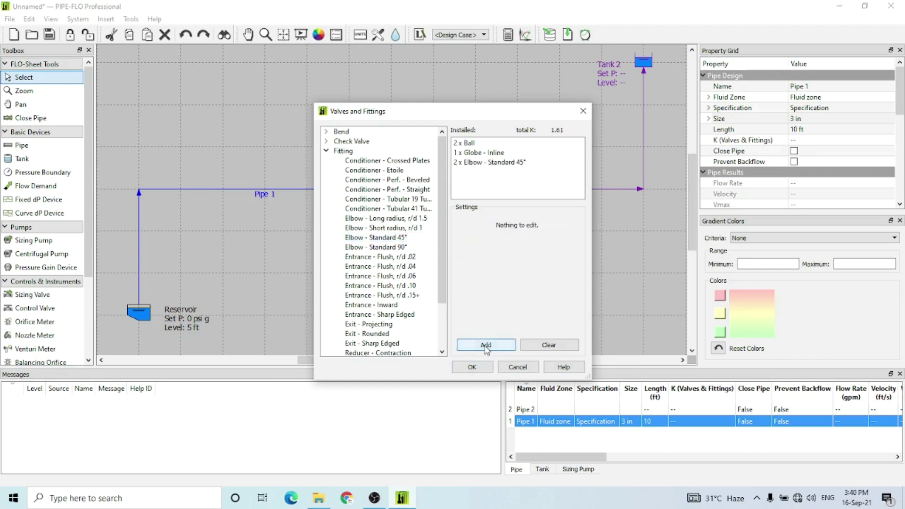
left_click(472, 368)
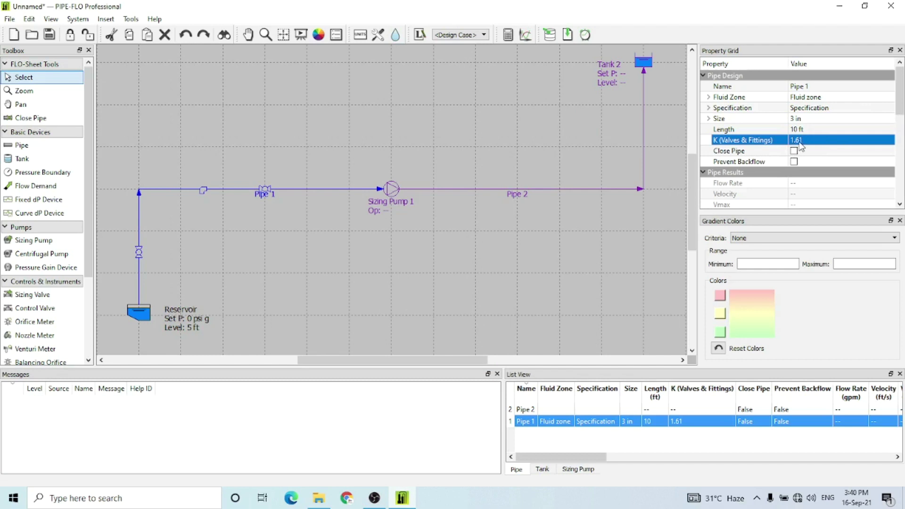
Step: Move Pipe 1's label slightly down so that it clears the valve symbol, and deselect it
left_click_drag(900, 89, 902, 178)
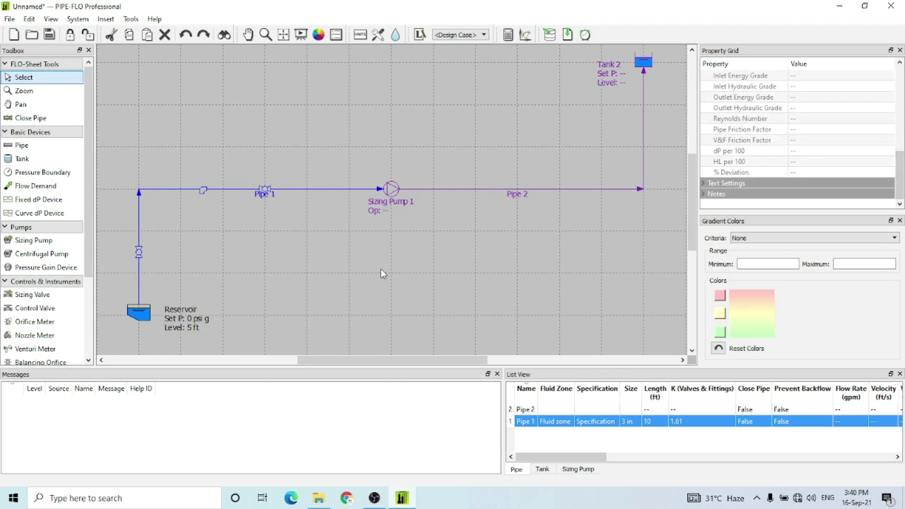
left_click(290, 238)
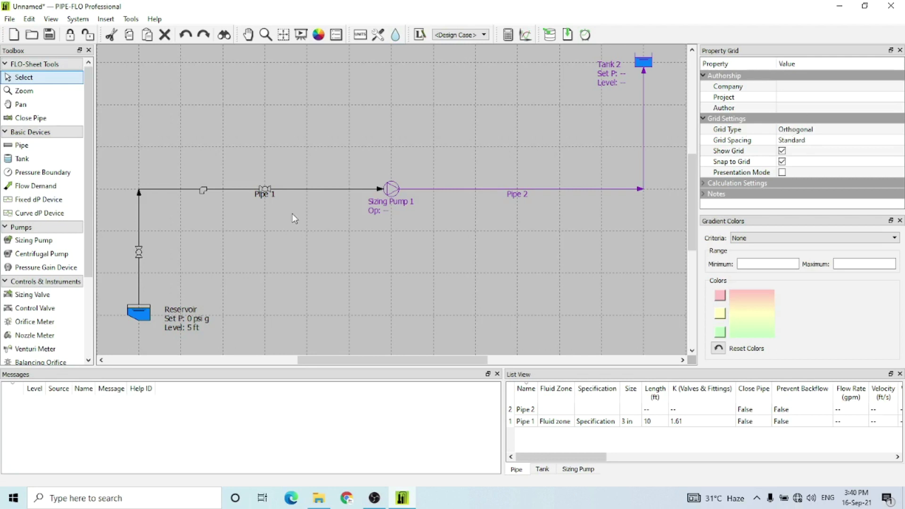
left_click_drag(266, 198, 265, 208)
left_click(292, 257)
Step: Assign the Fluid zone fluid zone and the Specification pipe specification to Pipe 2
left_click(516, 197)
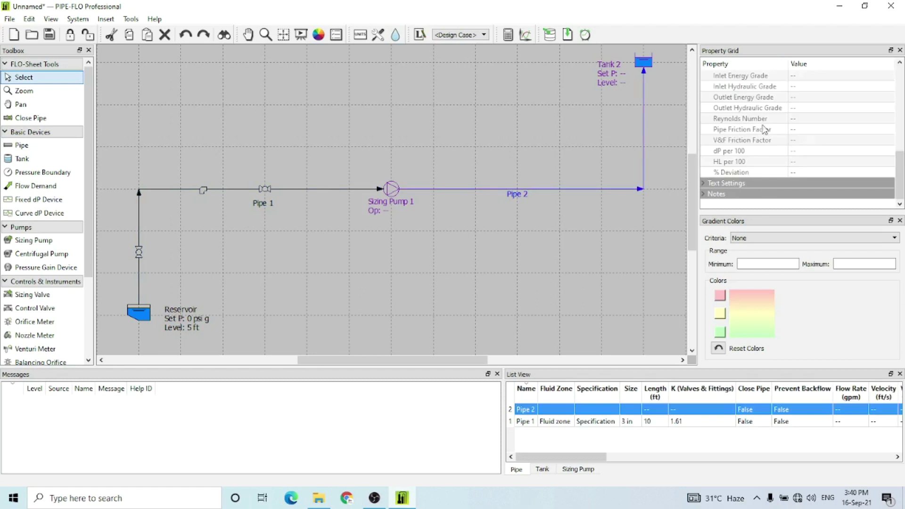
left_click_drag(899, 161, 898, 76)
left_click(825, 97)
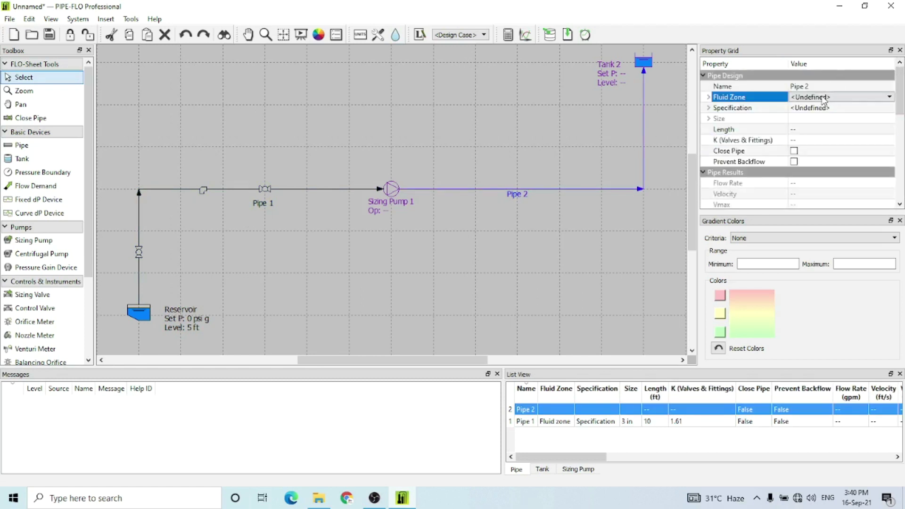
left_click(847, 98)
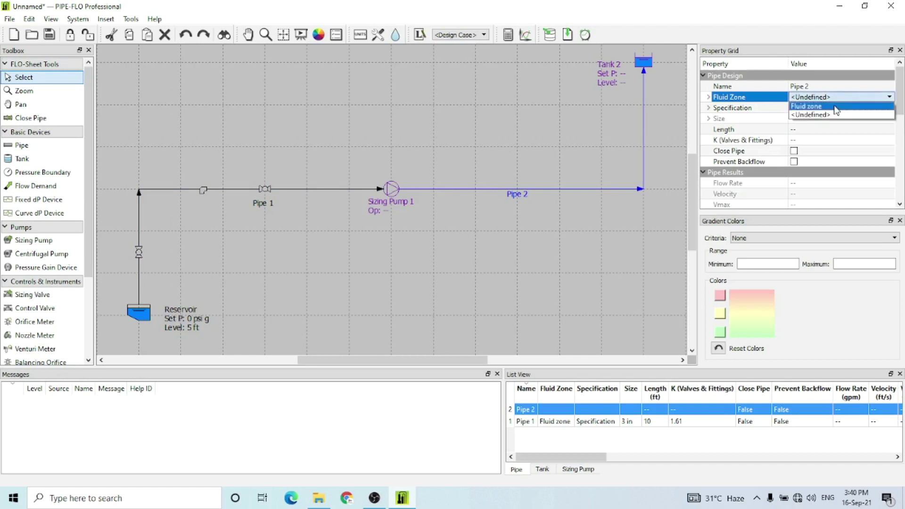
left_click(834, 106)
left_click(823, 109)
left_click(820, 109)
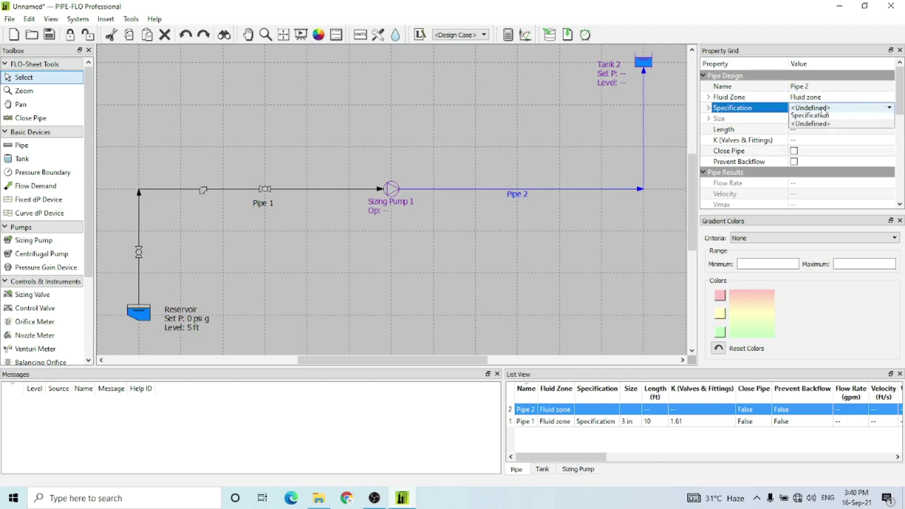
left_click(818, 118)
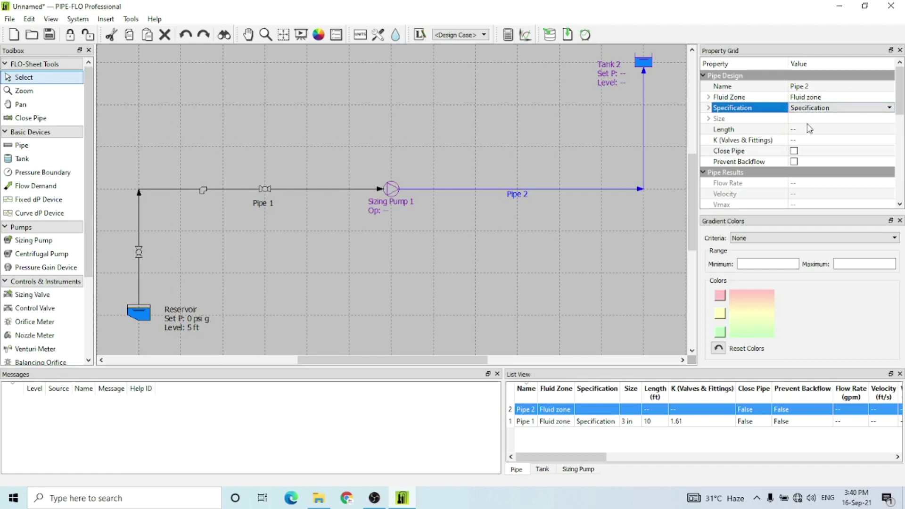
Step: Set Pipe 2's length to 10 ft and try to open its valves and fittings
left_click(808, 130)
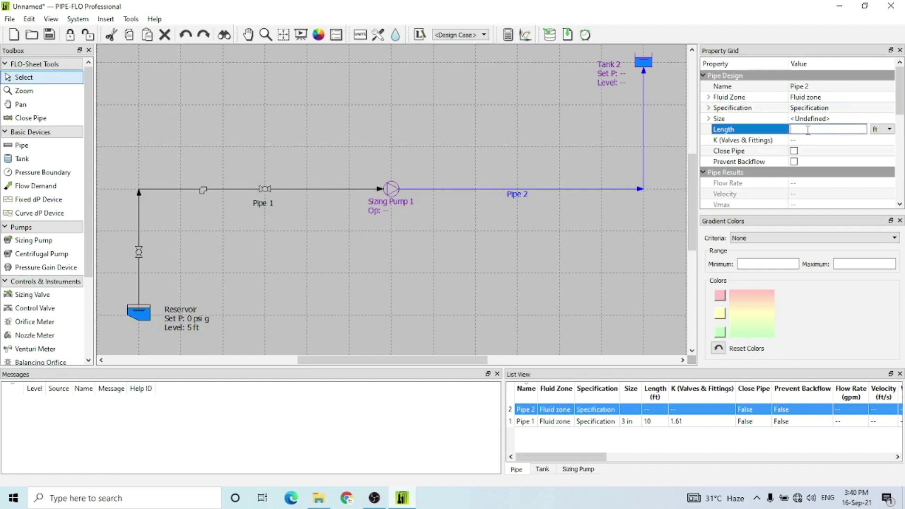
key("Return")
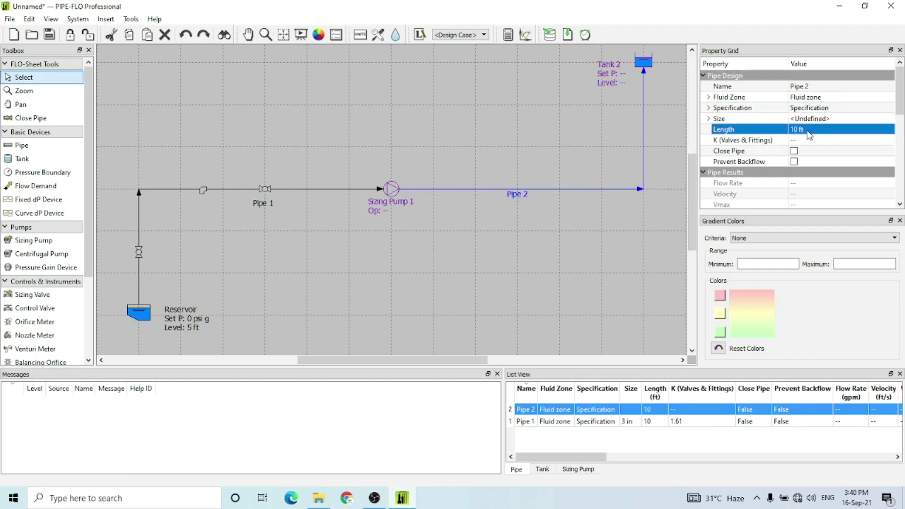
left_click(809, 139)
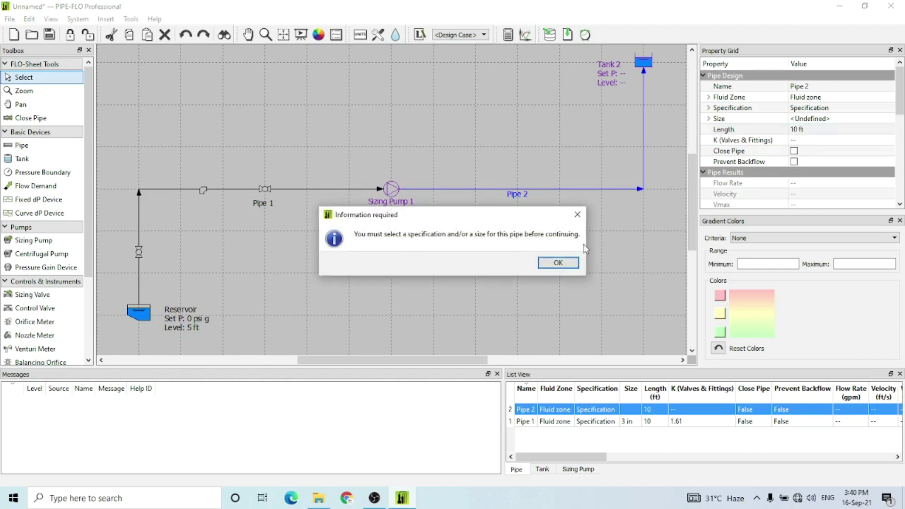
left_click(558, 264)
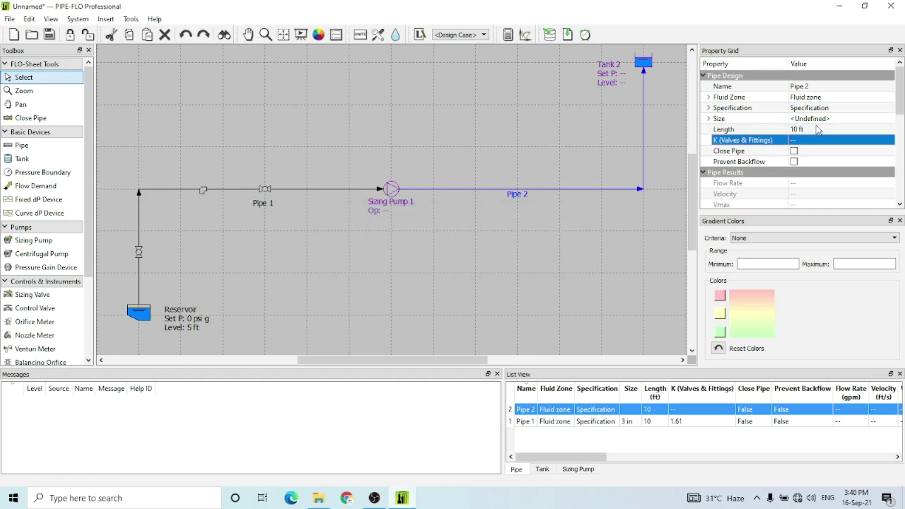
Step: Check the calculated size for Pipe 2 at a design flow rate of 8 gpm, and cancel the size calculator
left_click(816, 120)
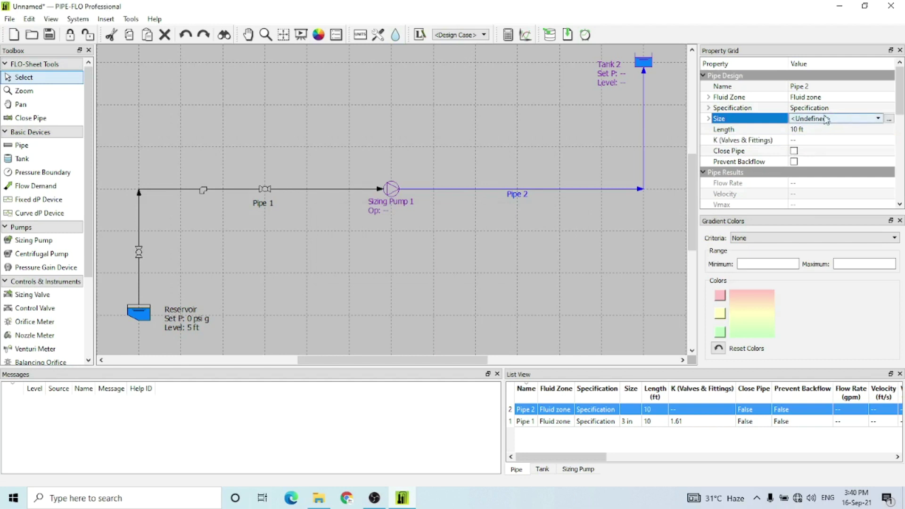
left_click(867, 120)
left_click(876, 120)
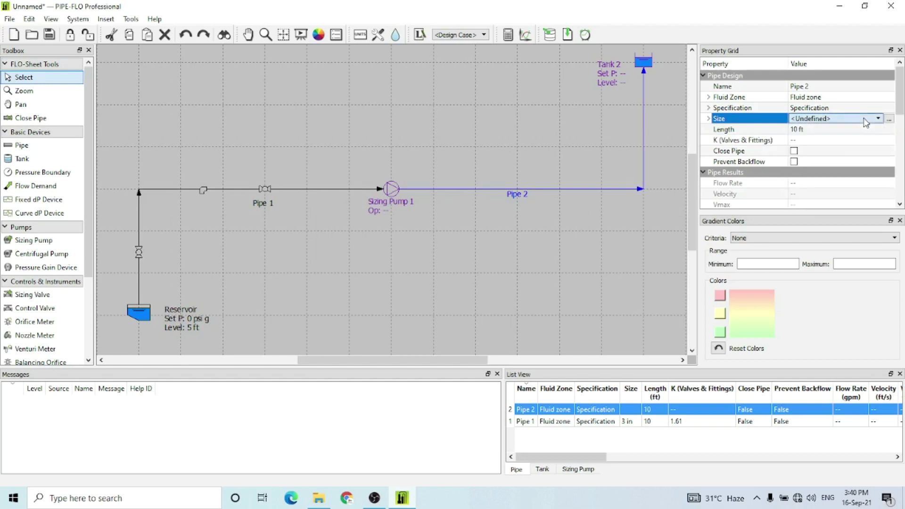
left_click(889, 120)
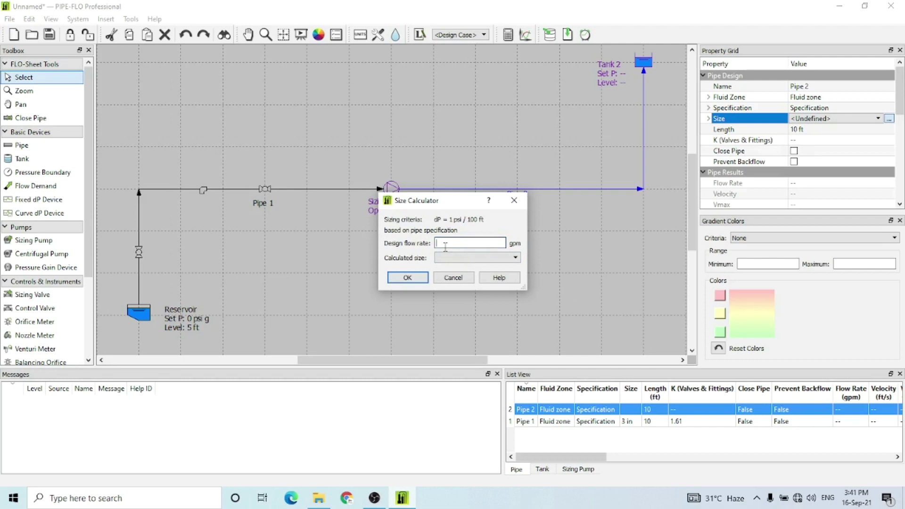
type("8")
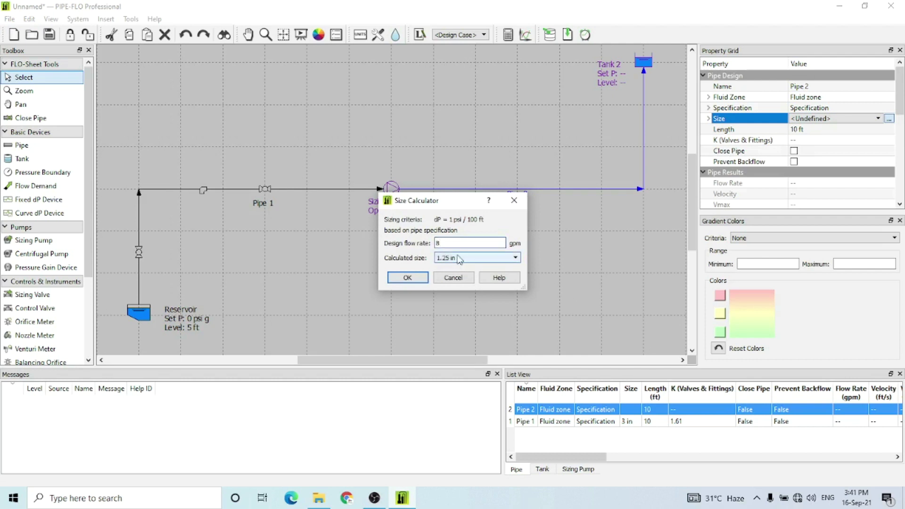
left_click(454, 278)
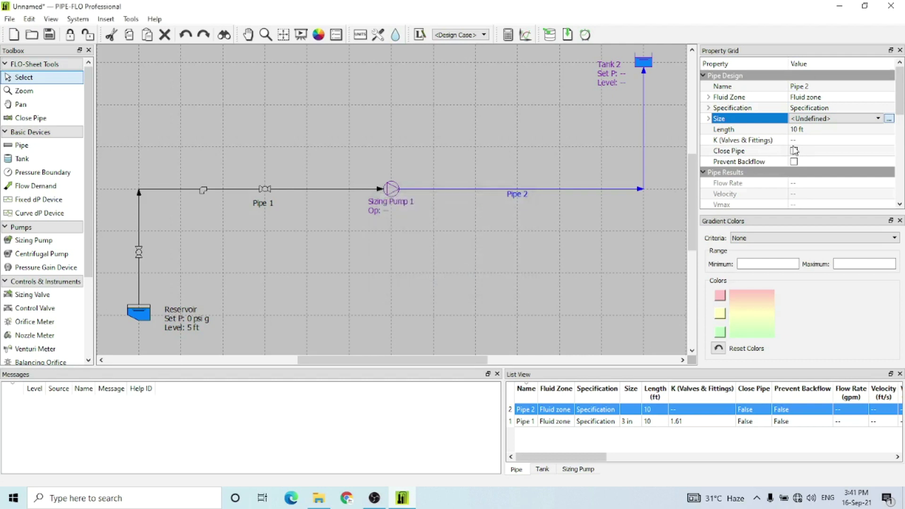
Step: Set Pipe 2's size to 3 in
left_click(872, 121)
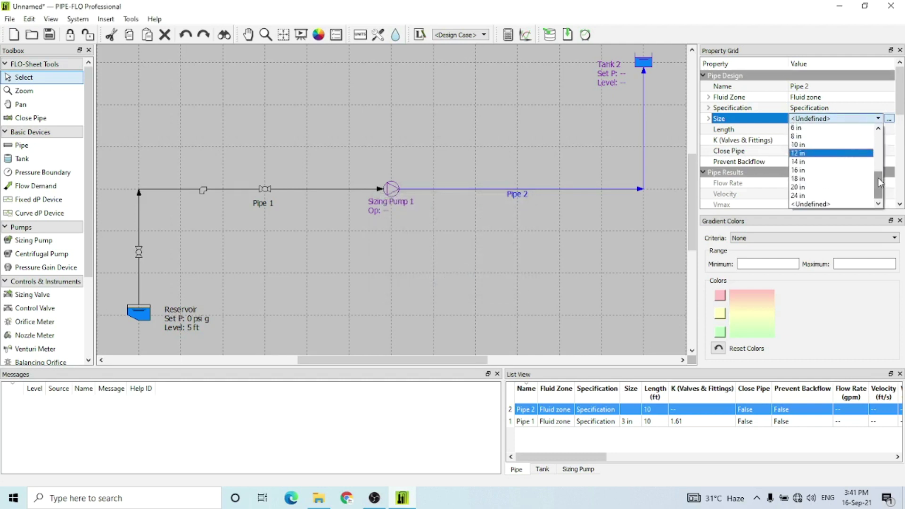
left_click_drag(880, 183, 880, 162)
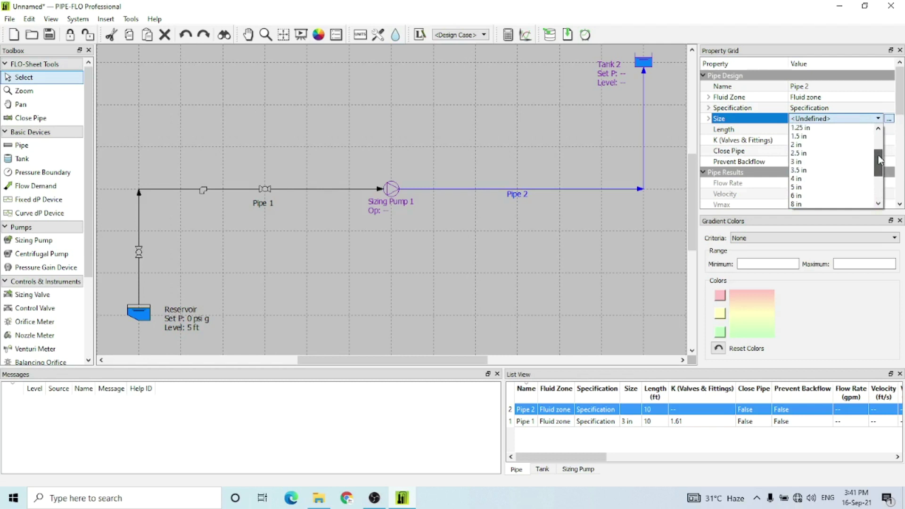
left_click(807, 163)
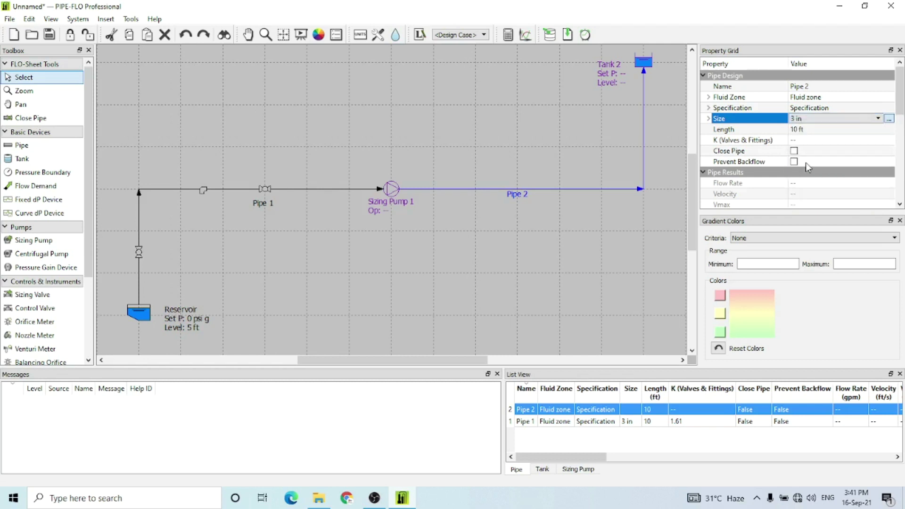
Step: Add one Globe - Inline valve and two Ball valves to Pipe 2's valves and fittings
double_click(796, 141)
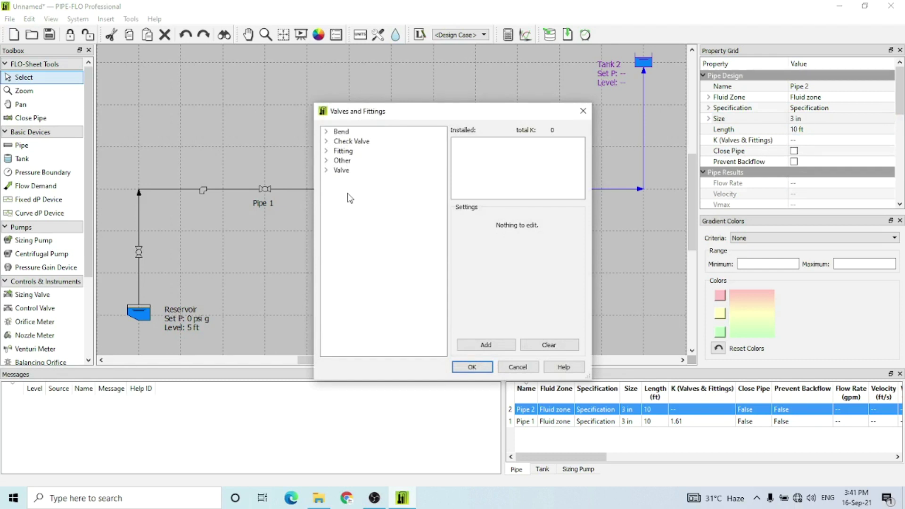
left_click(327, 171)
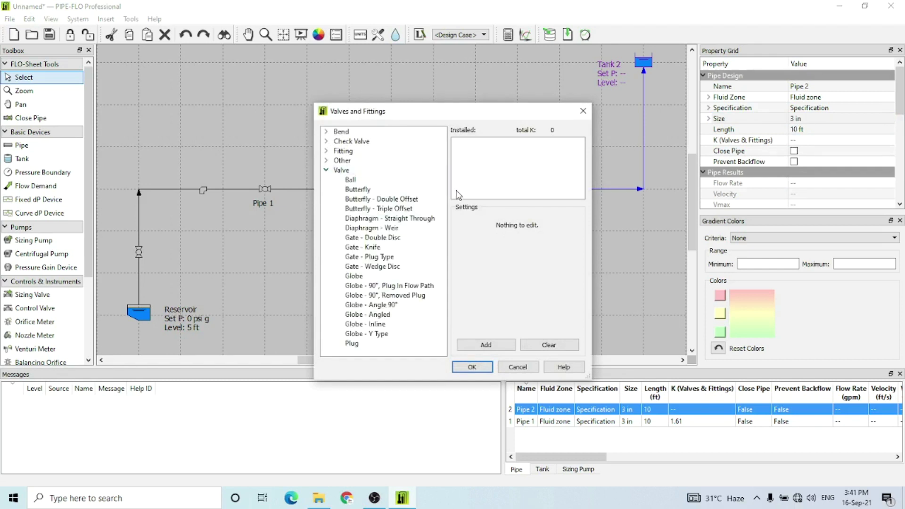
left_click(393, 326)
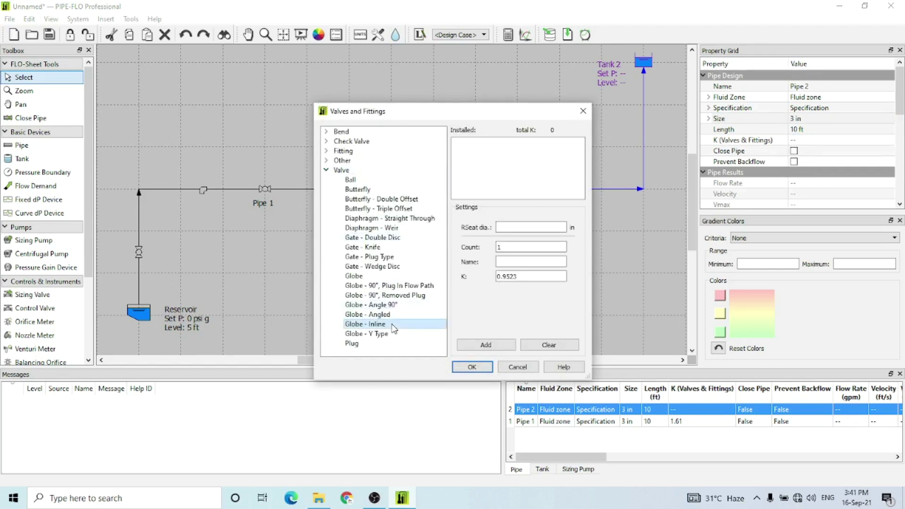
left_click(484, 344)
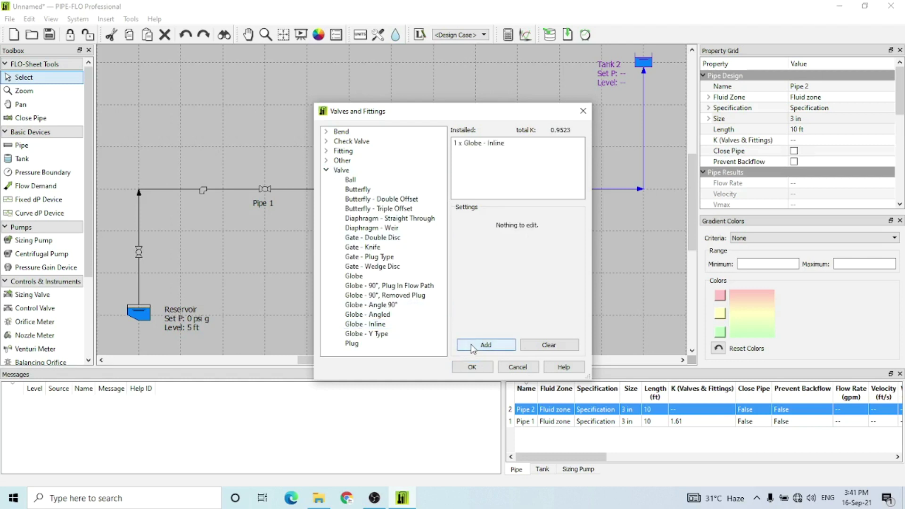
left_click(351, 180)
left_click(504, 266)
key("BackSpace")
type("2")
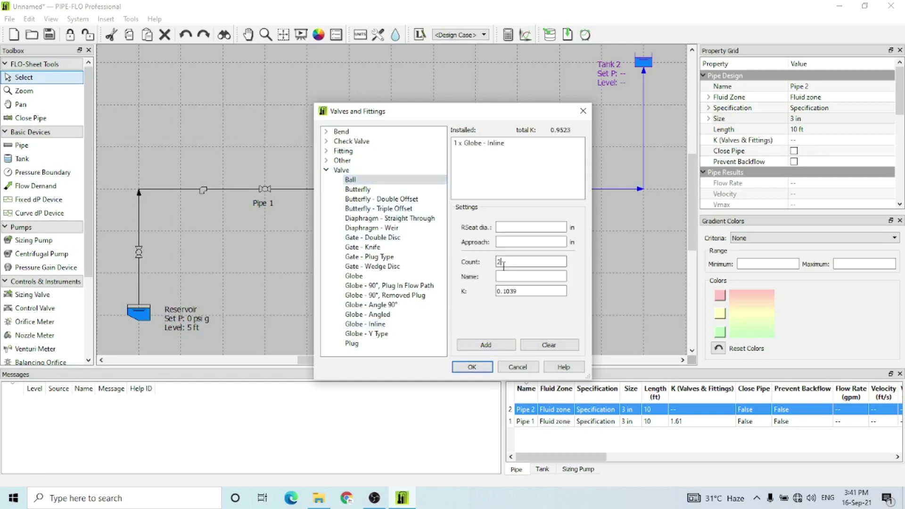
left_click(487, 342)
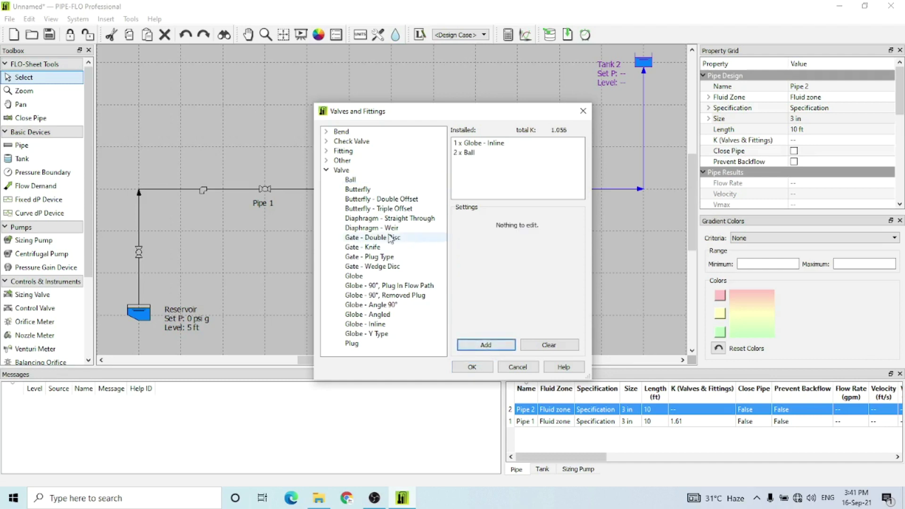
Step: Add two Elbow - Standard 45° fittings to Pipe 2 and apply its valves and fittings list
left_click(327, 170)
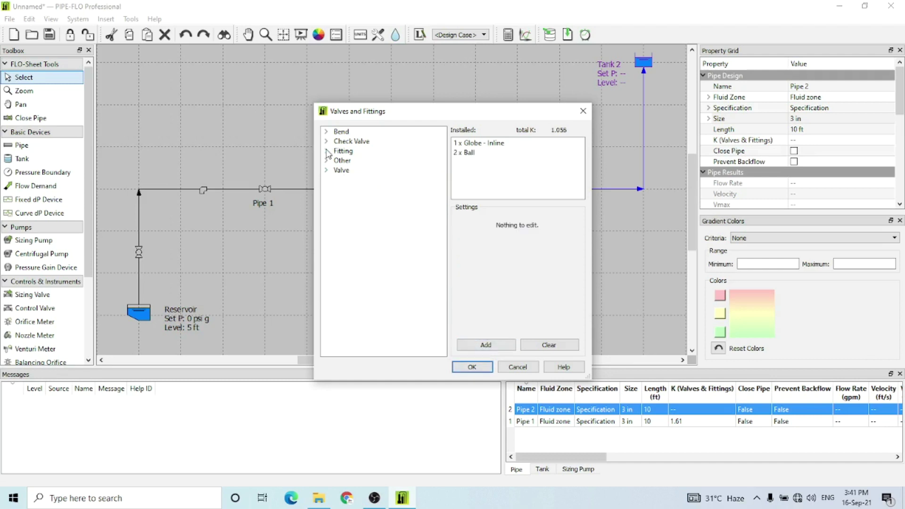
left_click(326, 151)
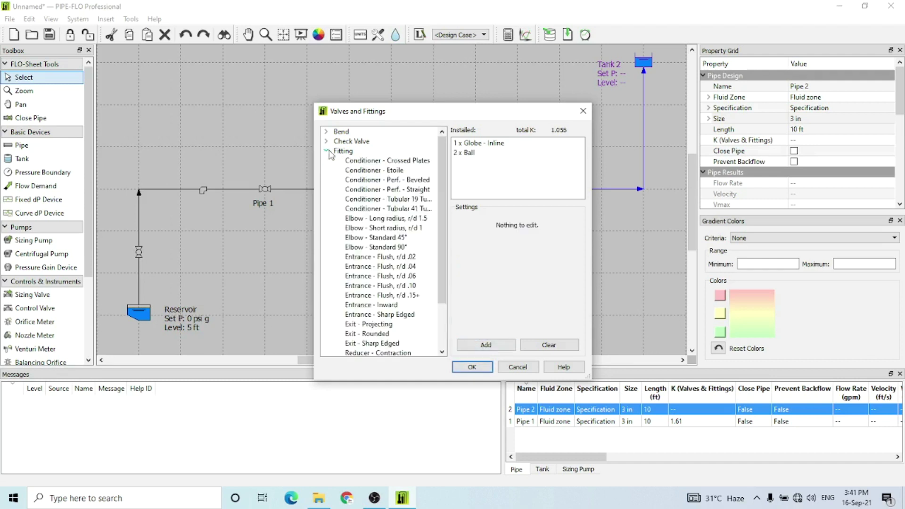
left_click(393, 238)
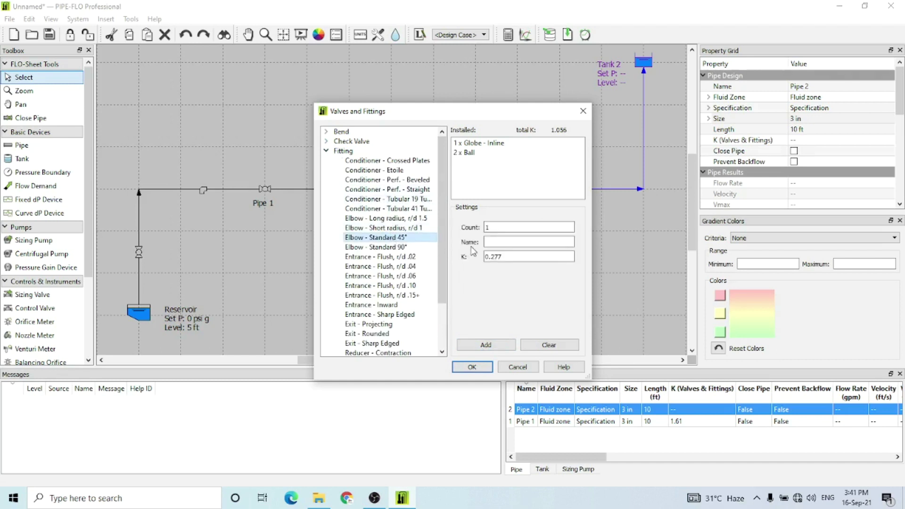
left_click(501, 228)
key("BackSpace")
type("2")
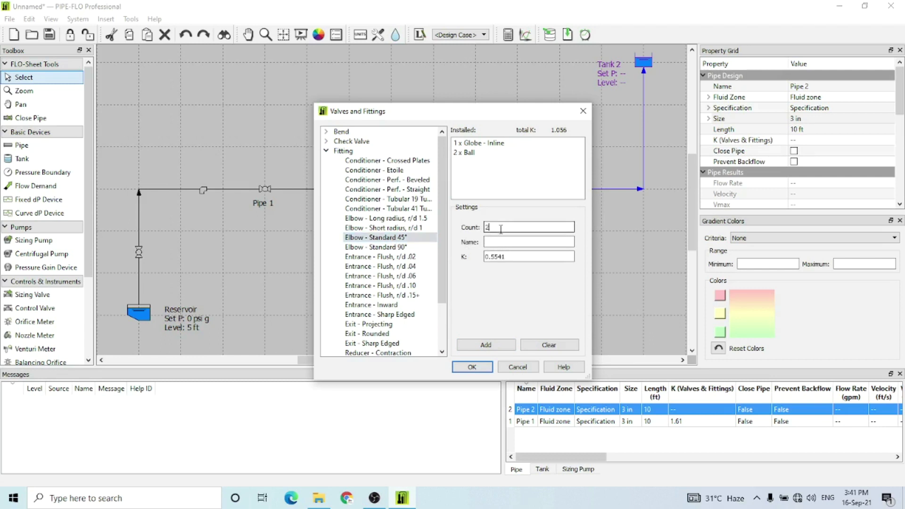
left_click(484, 347)
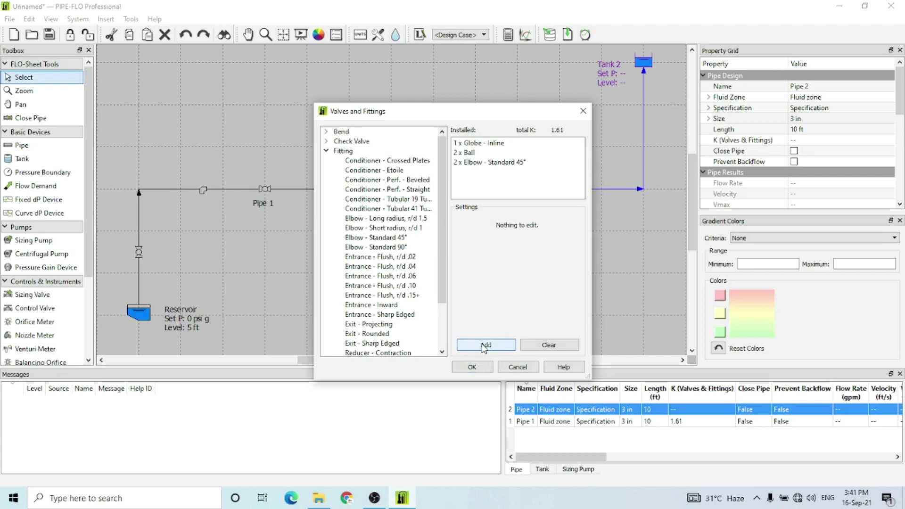
left_click(472, 367)
Step: Move Pipe 2's label slightly down so that it clears the valve symbol, and deselect it
left_click_drag(900, 108, 901, 156)
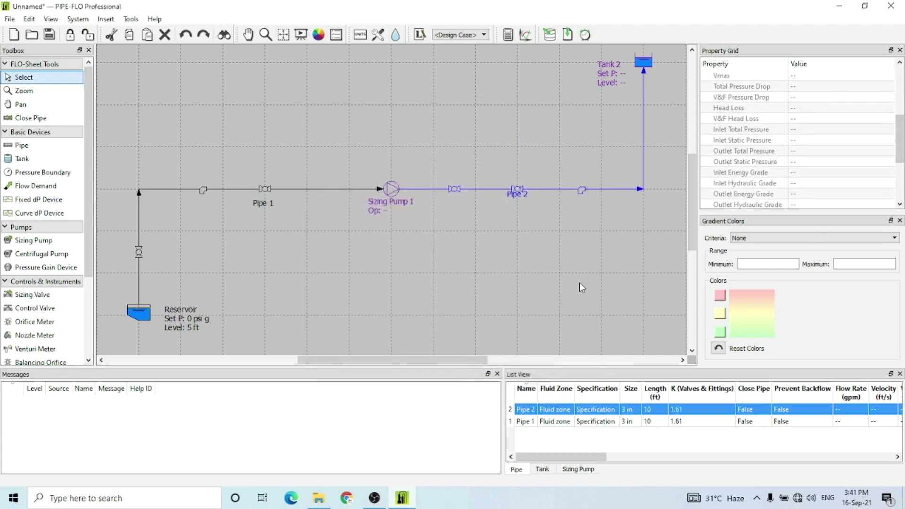
left_click(580, 283)
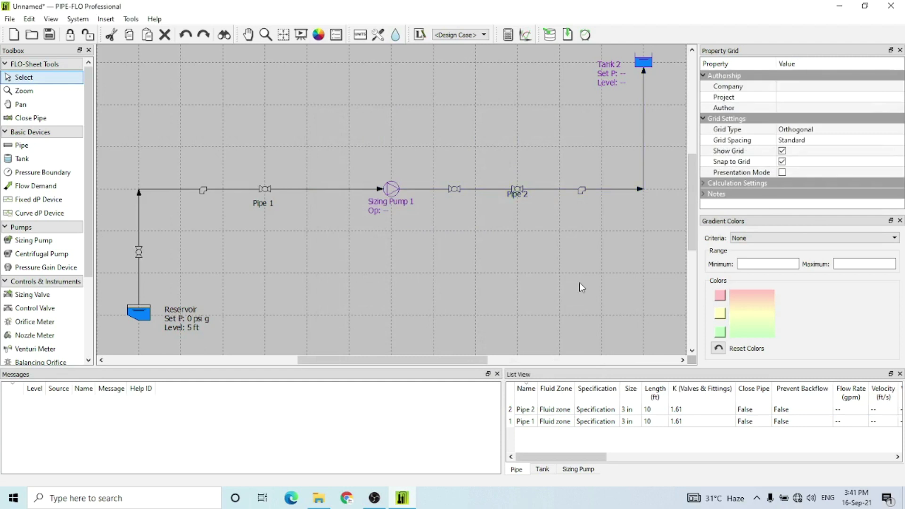
left_click(518, 193)
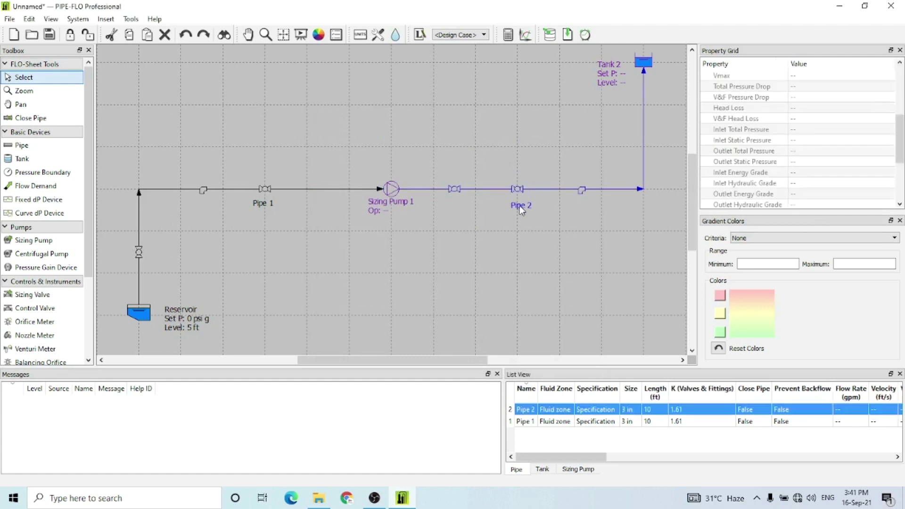
left_click(555, 217)
Step: Rename Tank 2 as Overhead Tank
left_click(642, 61)
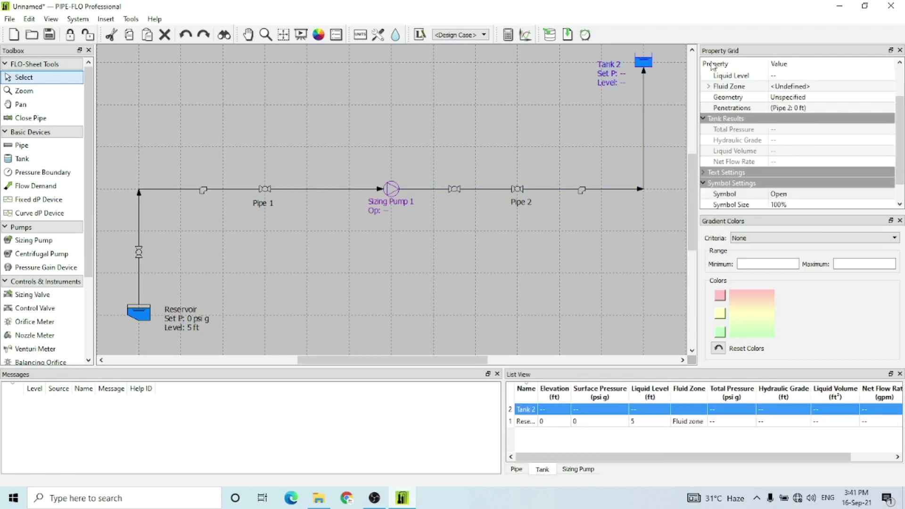
scroll(900, 99, "up", 3)
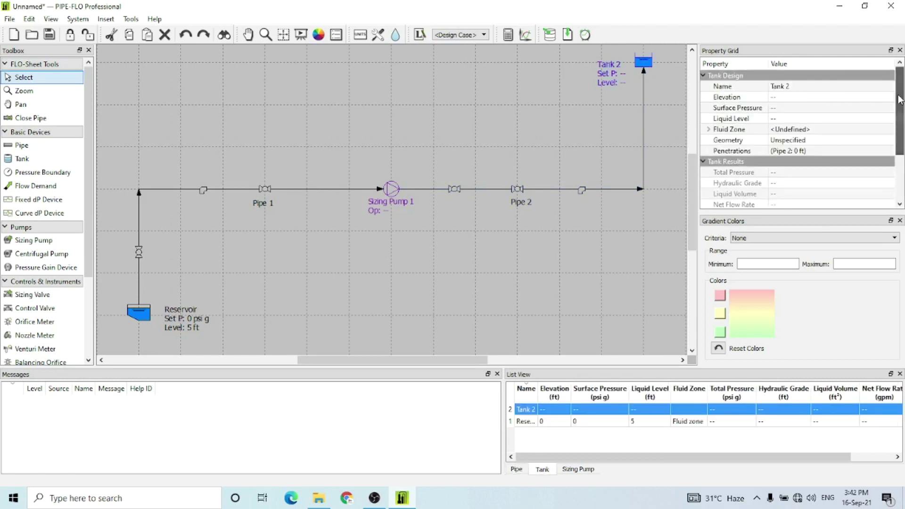
left_click(804, 87)
type("Overhead")
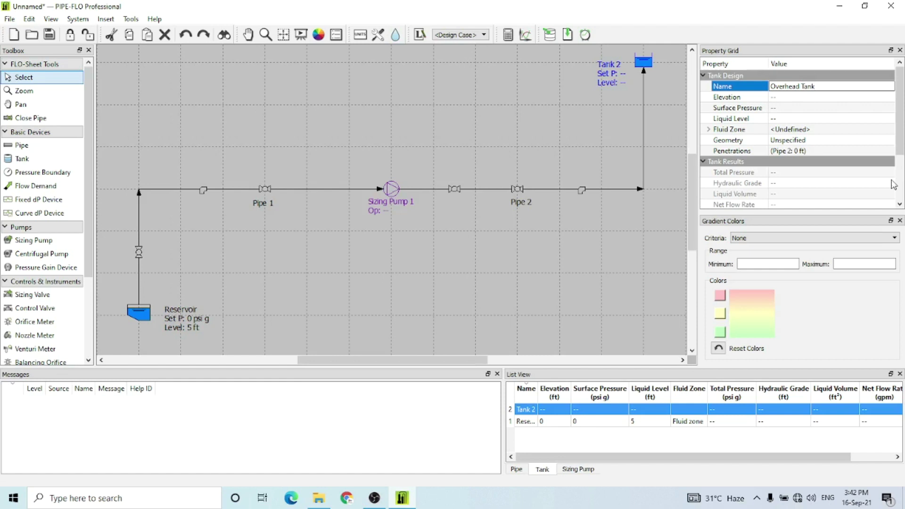
key("Return")
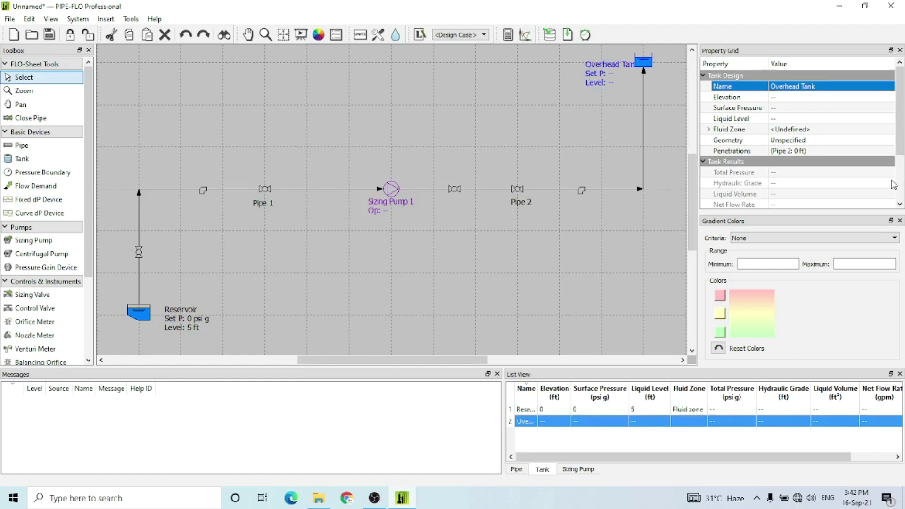
Step: Set the Overhead Tank's elevation to 10 ft and its surface pressure to 0 psi gage
left_click(804, 100)
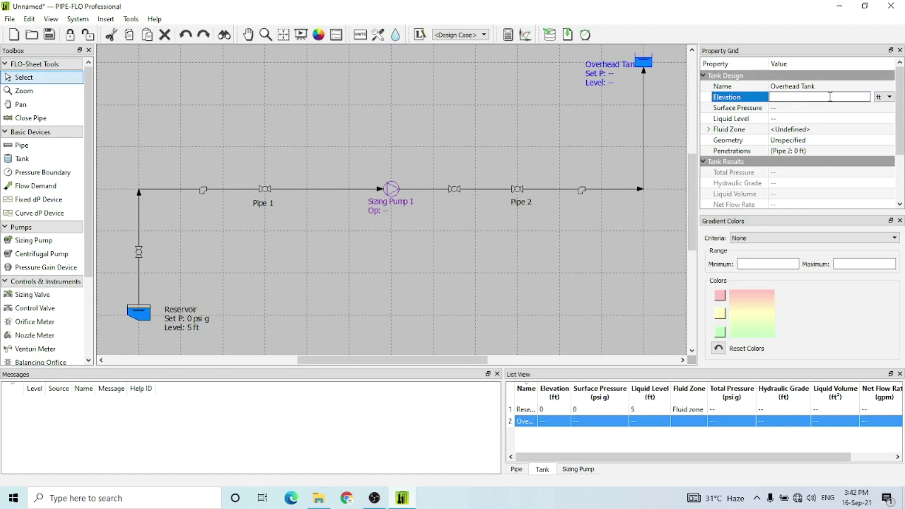
type("0")
key("Return")
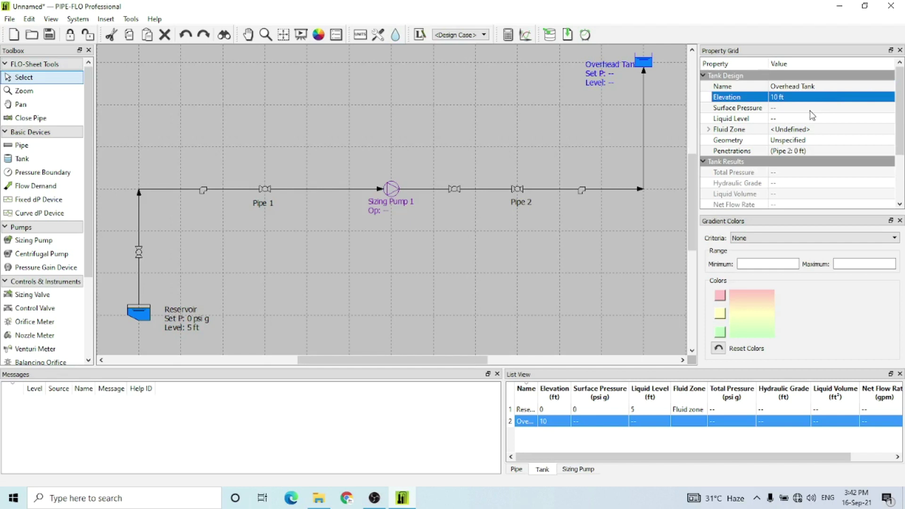
left_click(812, 111)
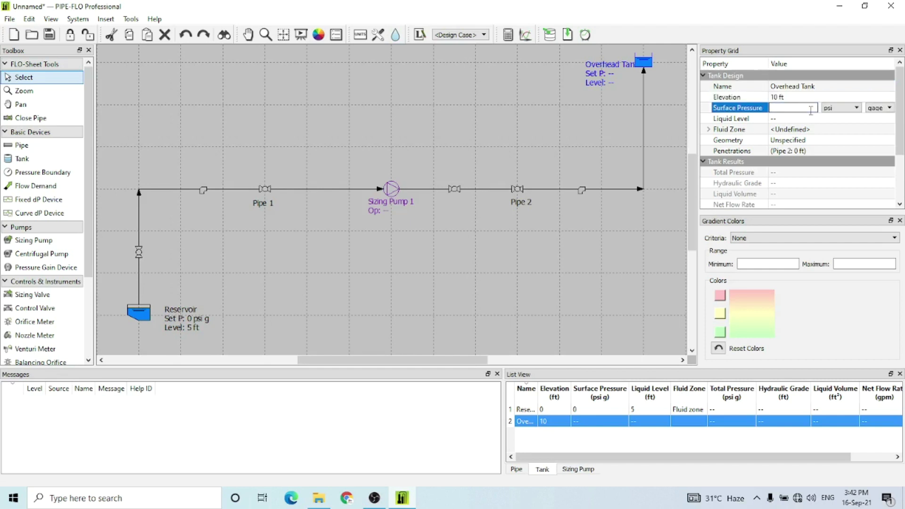
type("0")
key("Return")
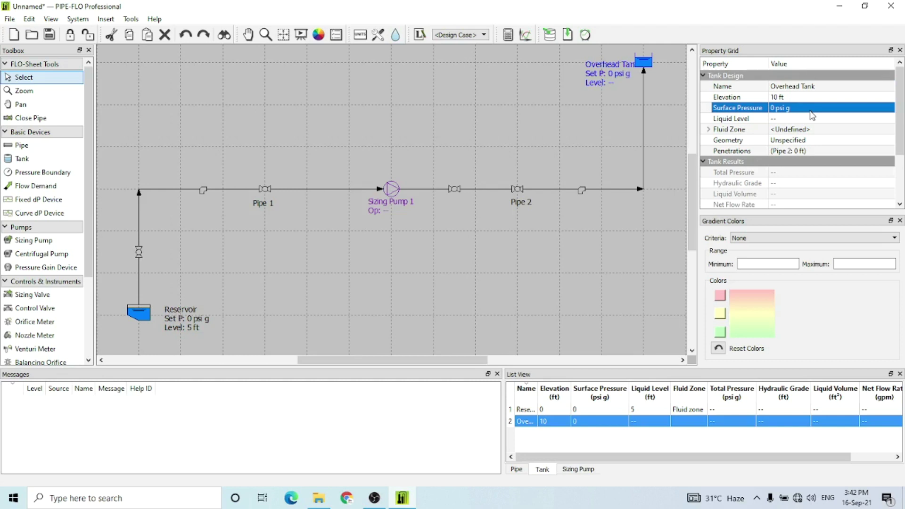
Step: Set the Overhead Tank's liquid level to 5 ft and assign the existing Fluid zone to it
left_click(783, 119)
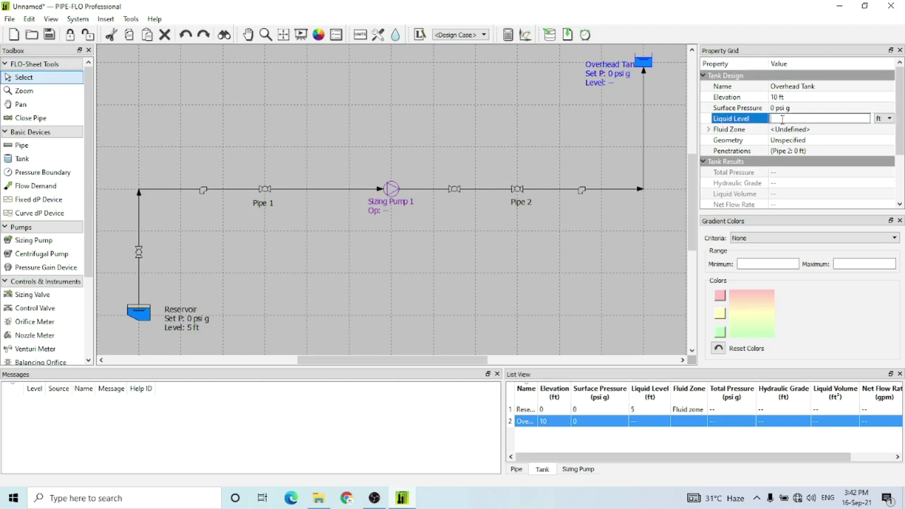
type("5")
key("Return")
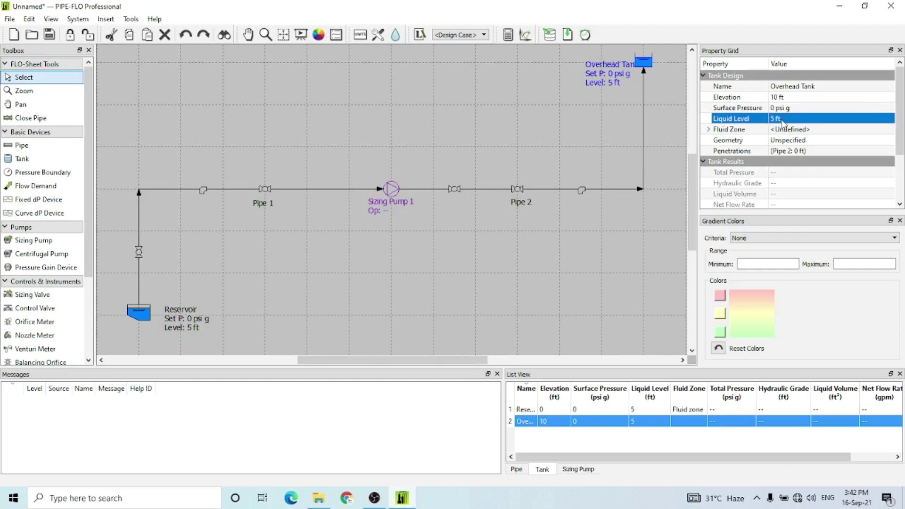
left_click(790, 131)
left_click(844, 130)
left_click(824, 139)
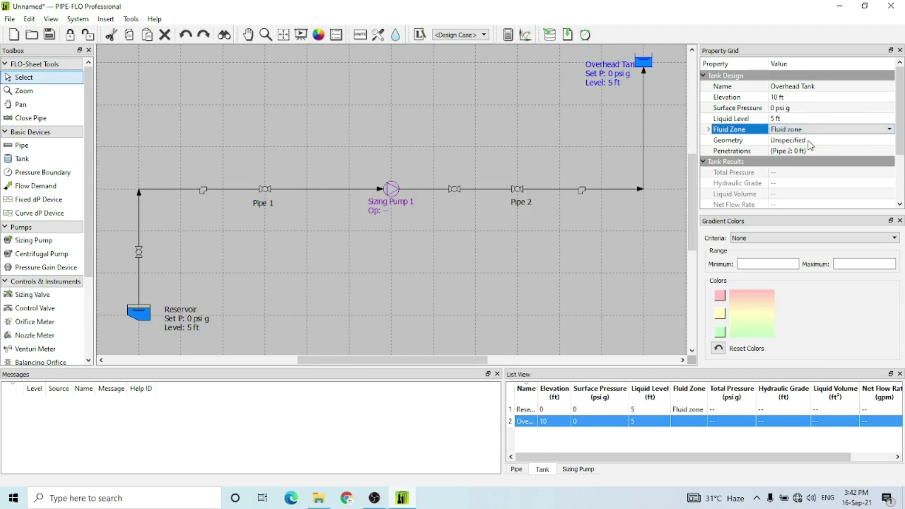
Step: Set the Overhead Tank's geometry type to Cylindrical Vertical
double_click(809, 141)
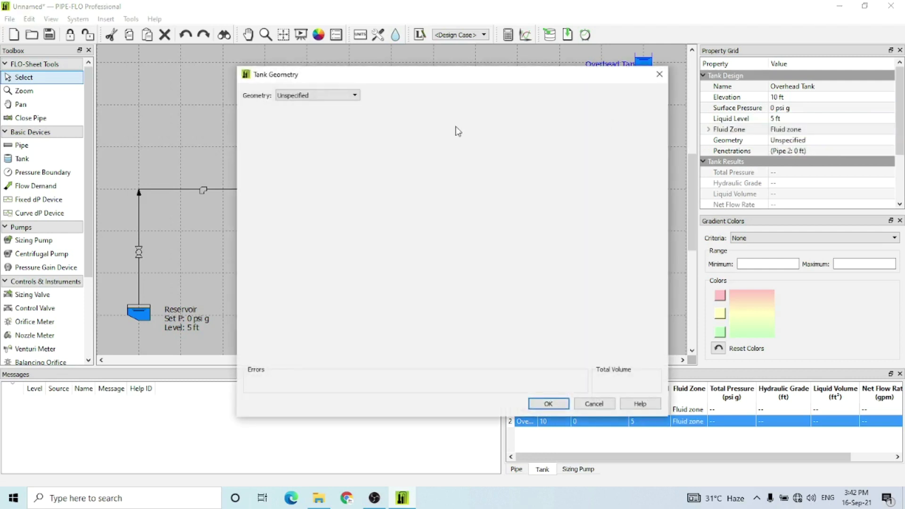
left_click(347, 96)
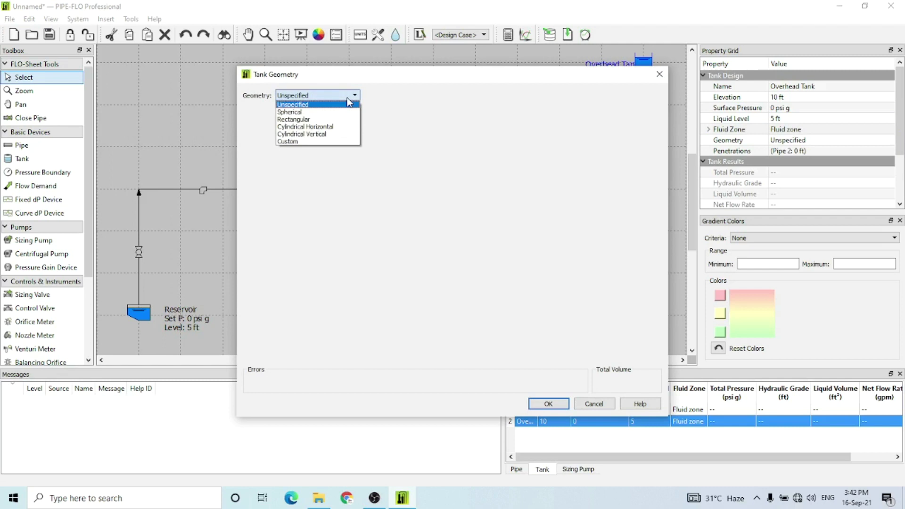
left_click(315, 136)
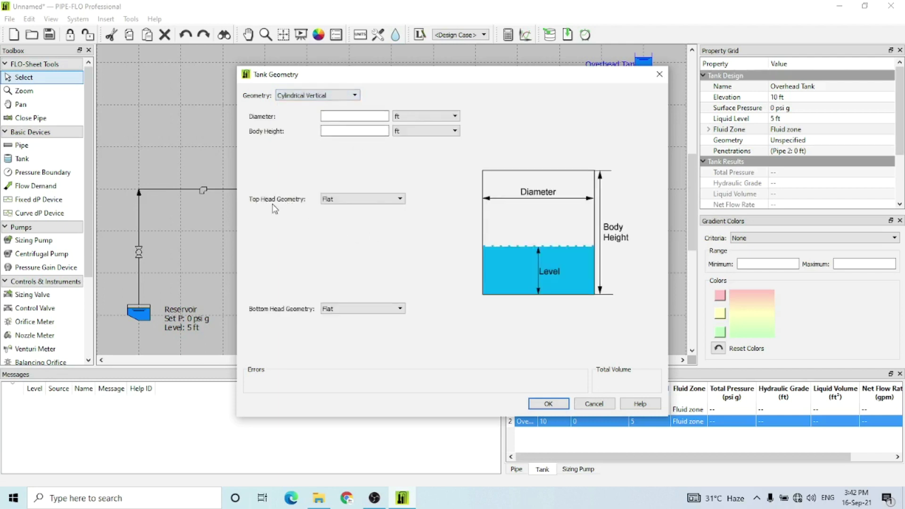
Step: Try the Spherical, Conical and Ellipsoid top head geometries for the tank and return it to Flat
left_click(364, 204)
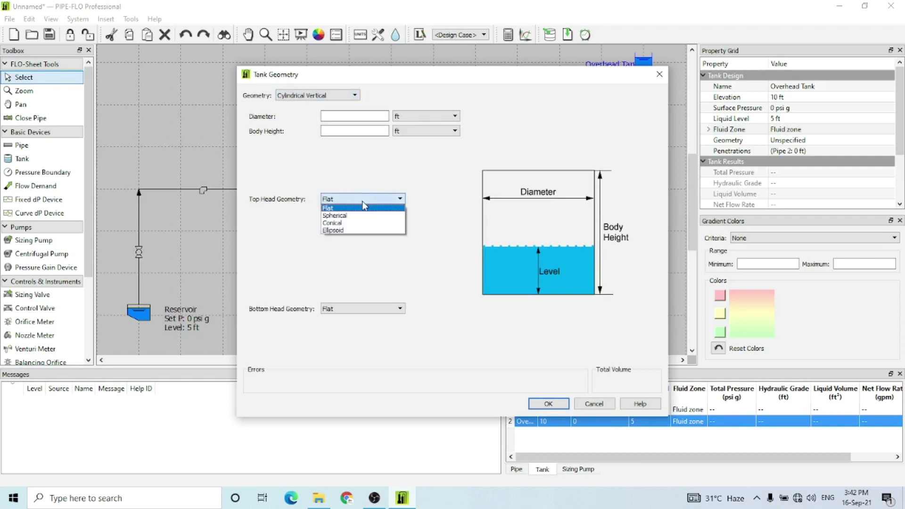
left_click(358, 216)
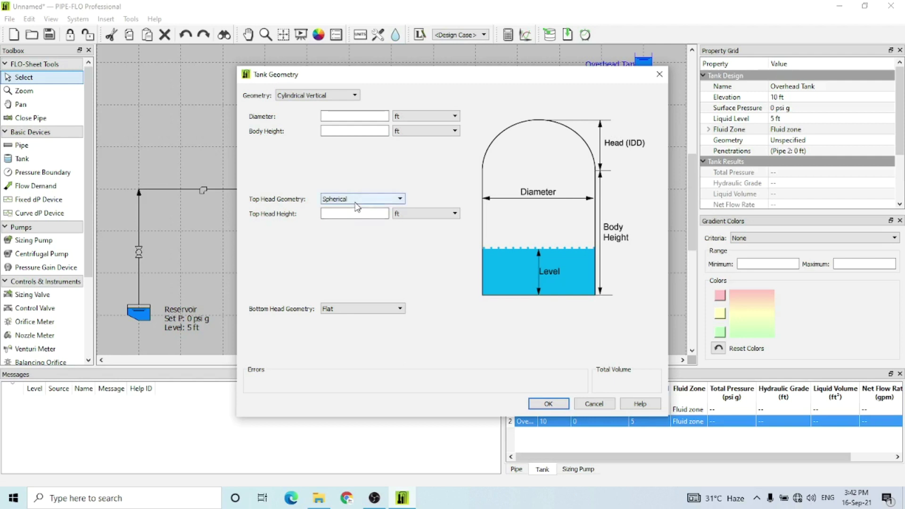
left_click(360, 199)
left_click(351, 224)
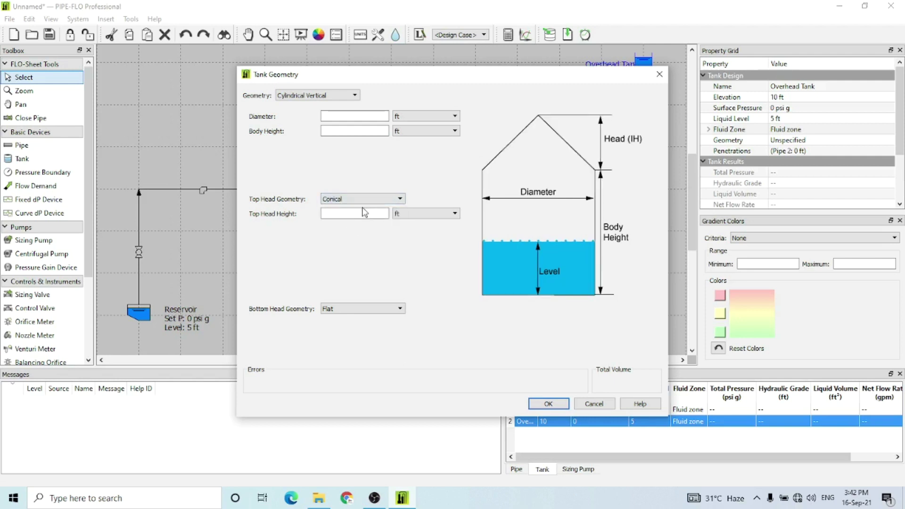
left_click(366, 200)
left_click(347, 230)
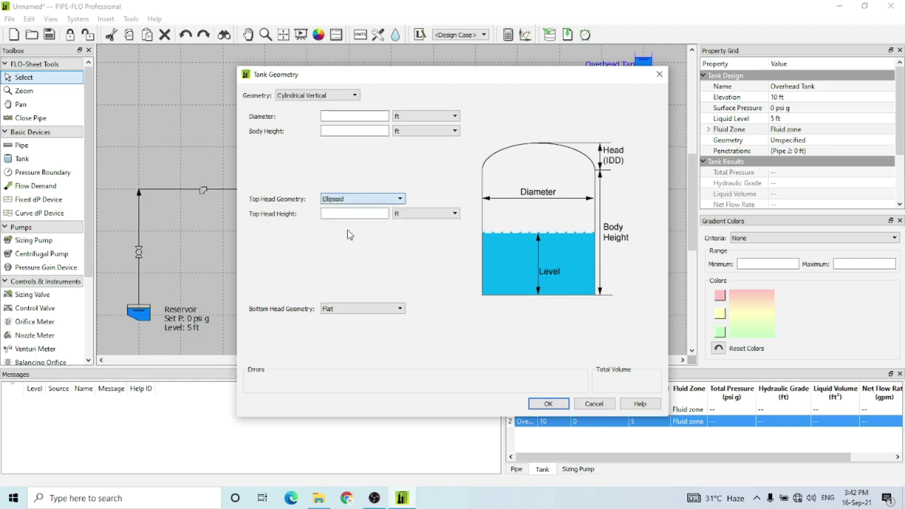
left_click(360, 200)
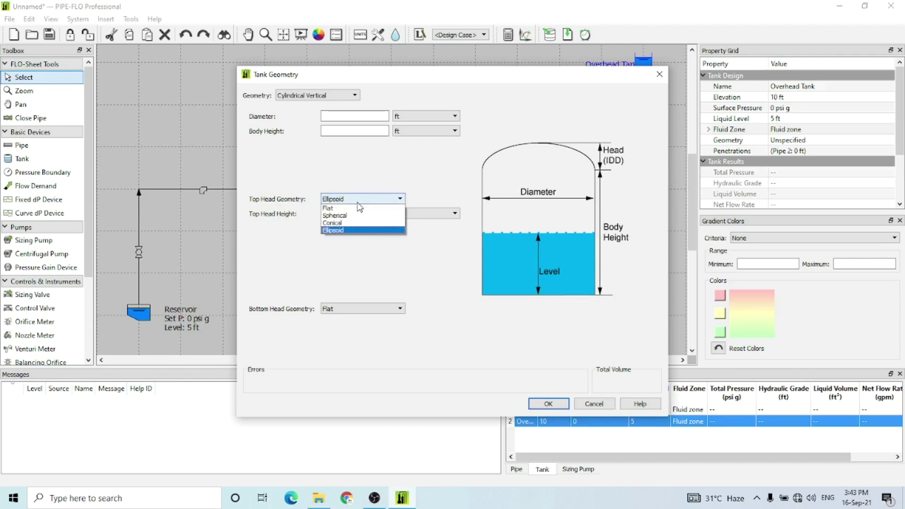
left_click(340, 208)
Step: Set the cylindrical tank's diameter to 3.5 ft and its body height to 8 ft, and apply the geometry
left_click(342, 116)
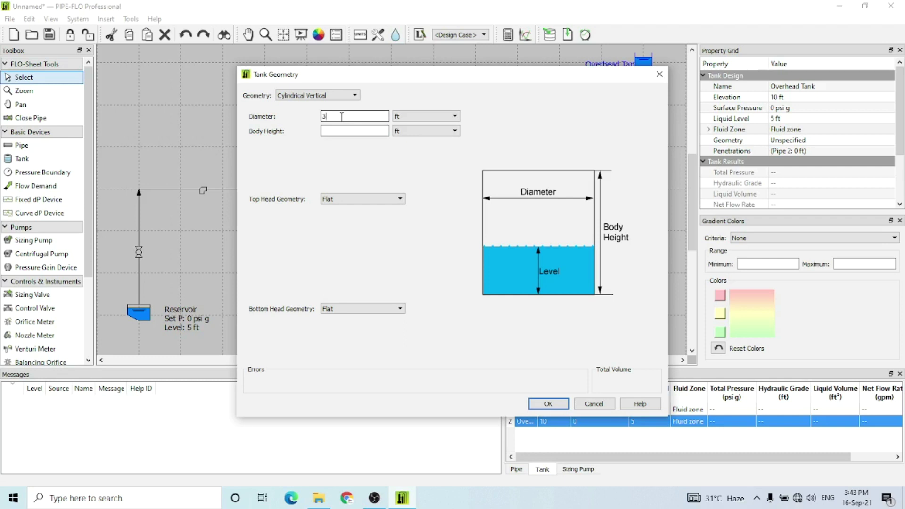
left_click(334, 131)
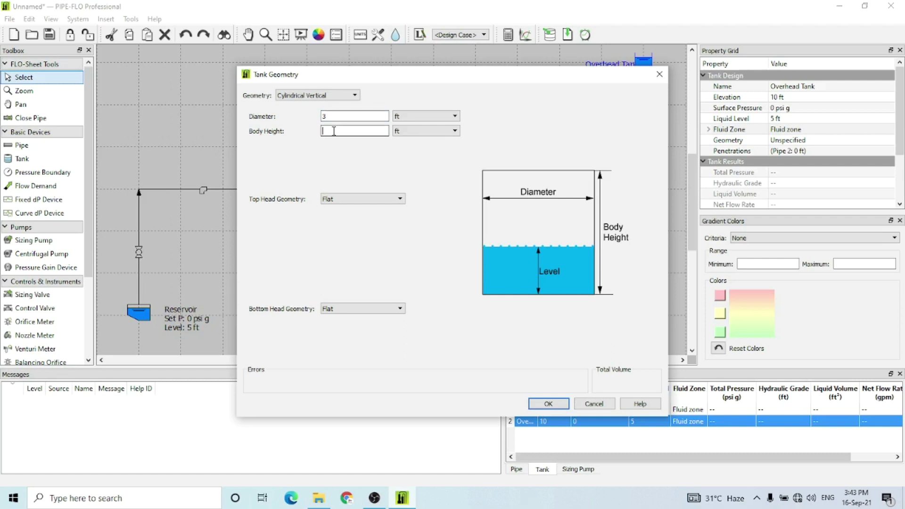
type("8")
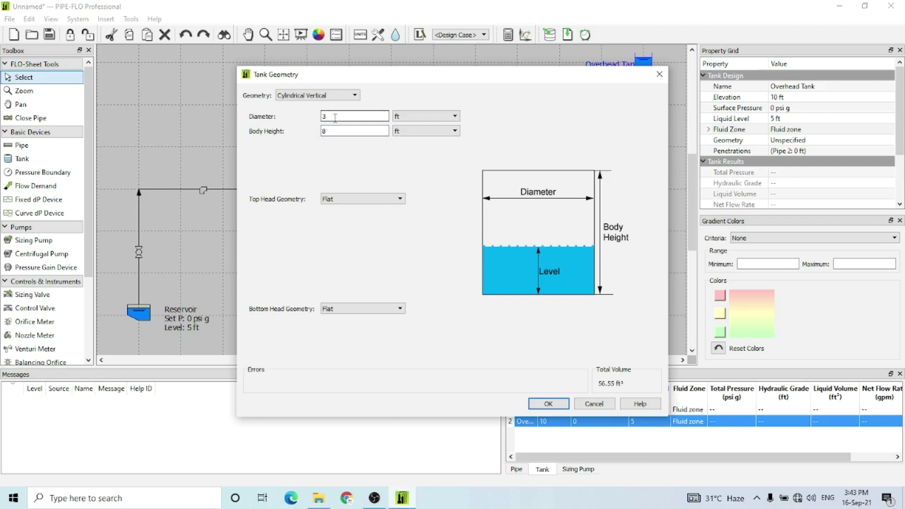
type(".")
key("BackSpace")
type(".5")
left_click(529, 402)
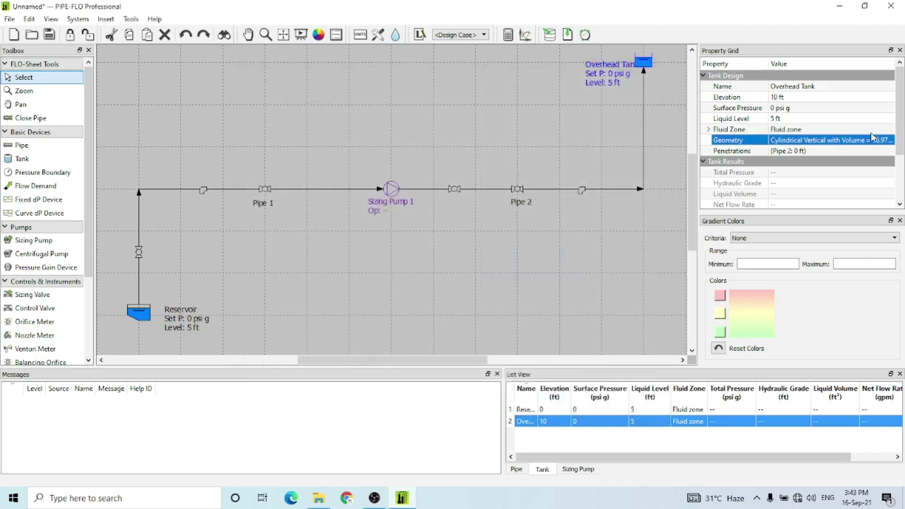
Step: Change the Overhead Tank's symbol to the tall, flat-bottomed FlatTall tank and deselect it
left_click_drag(901, 144, 902, 181)
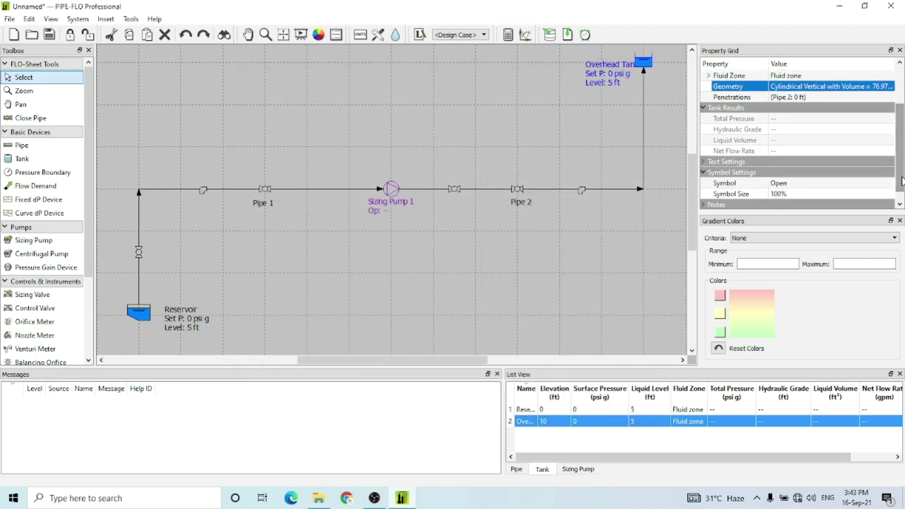
left_click(843, 186)
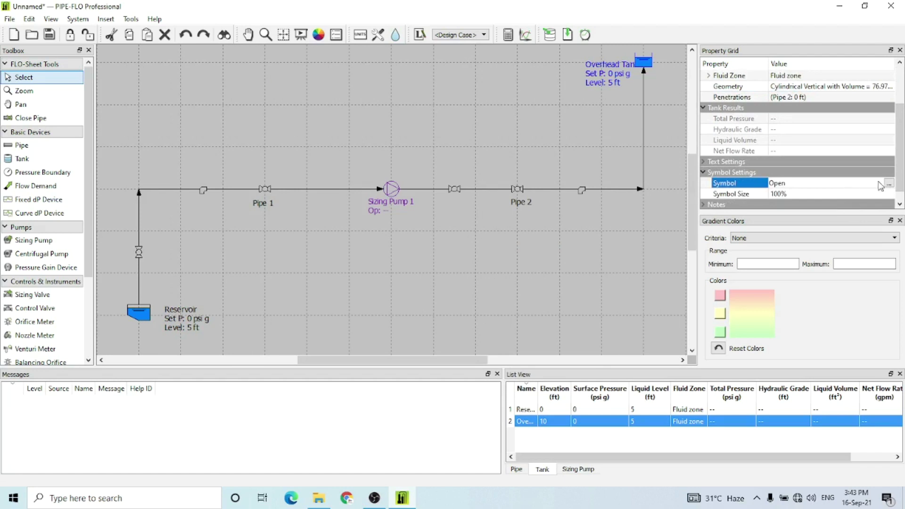
left_click(889, 184)
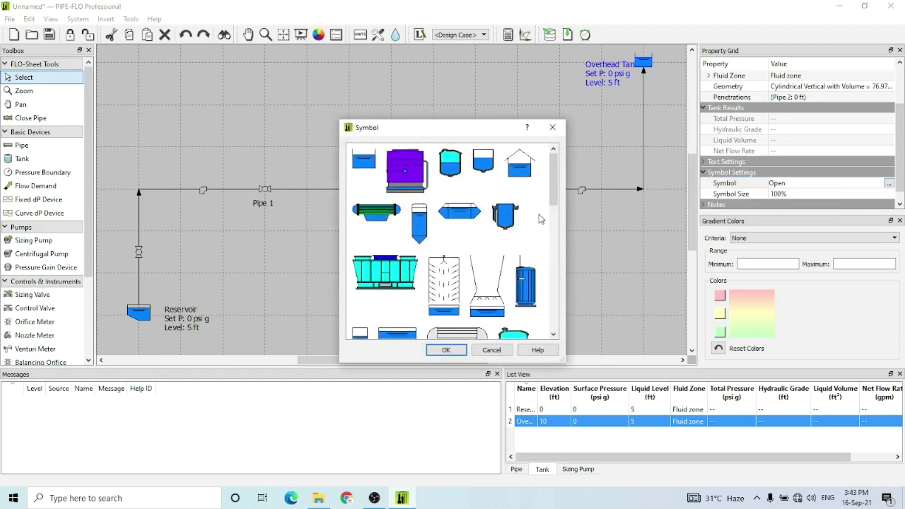
left_click_drag(554, 179, 554, 212)
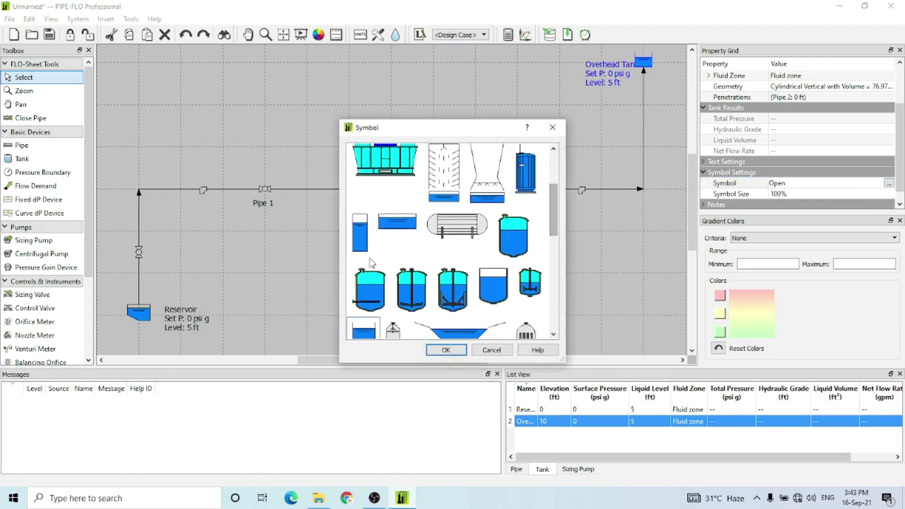
left_click(362, 243)
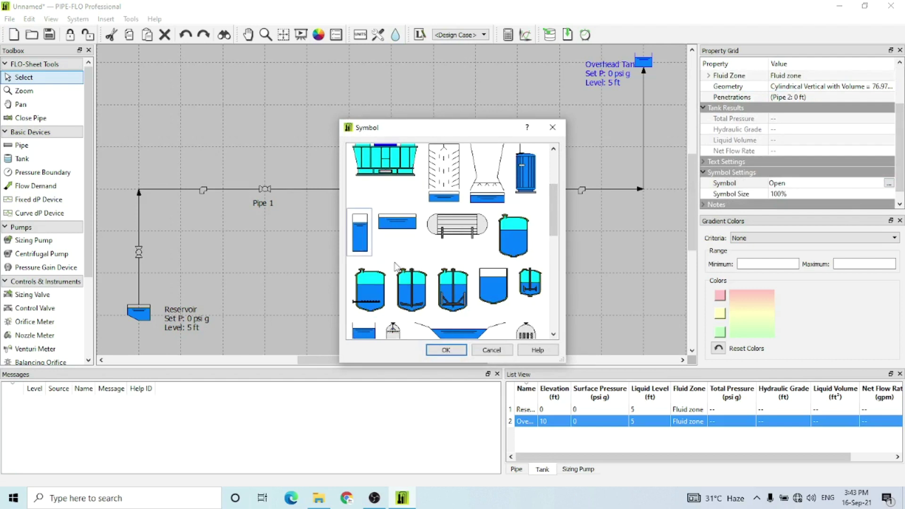
left_click(445, 352)
left_click(565, 294)
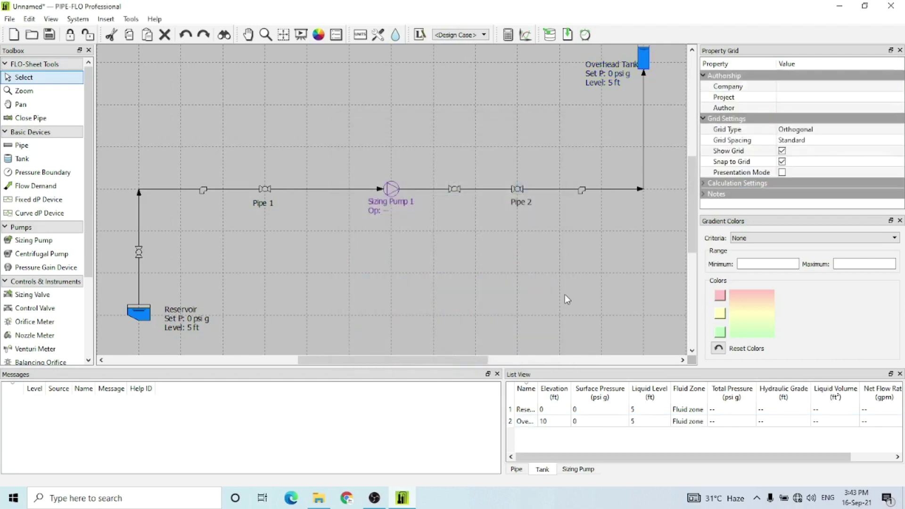
Step: Move the Overhead Tank's label slightly away from the tank so that it clears the symbol
left_click(605, 71)
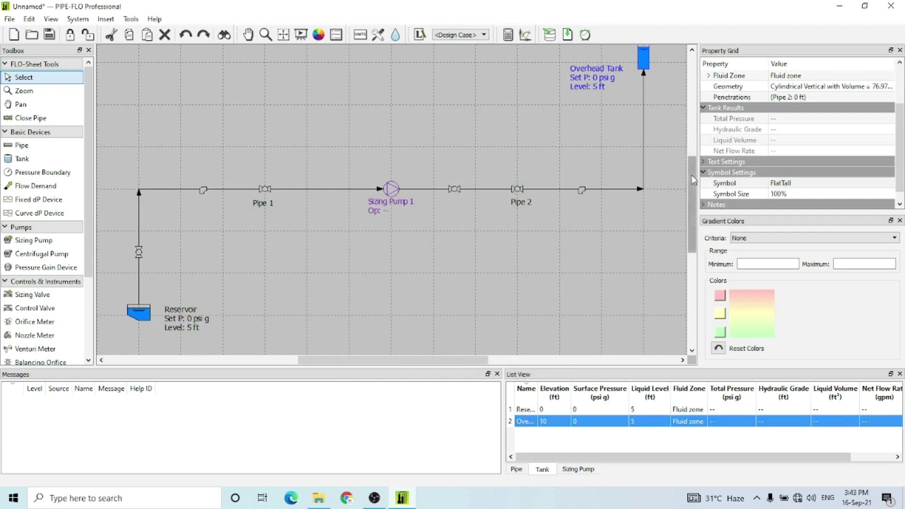
scroll(692, 175, "up", 1)
left_click_drag(693, 177, 691, 175)
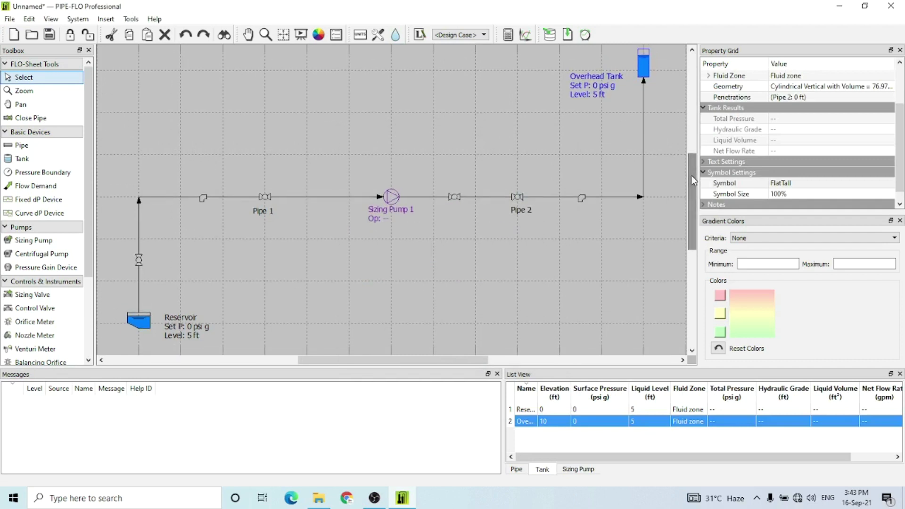
Step: Set both the suction elevation and the discharge elevation of Sizing Pump 1 to 3 ft
left_click(398, 201)
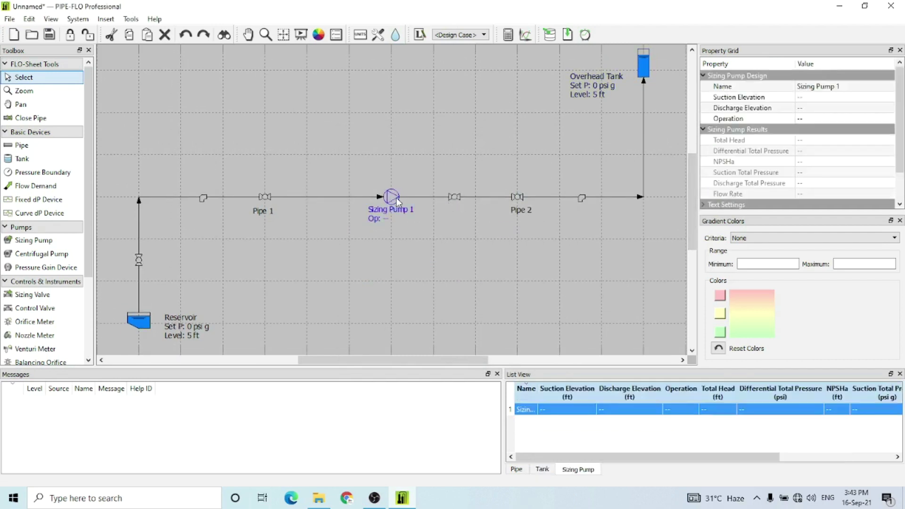
left_click(817, 96)
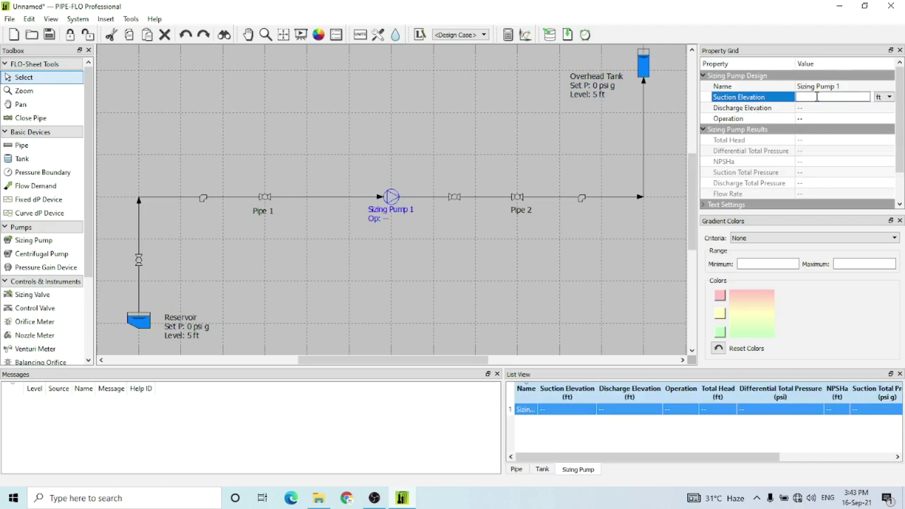
type("3")
key("Return")
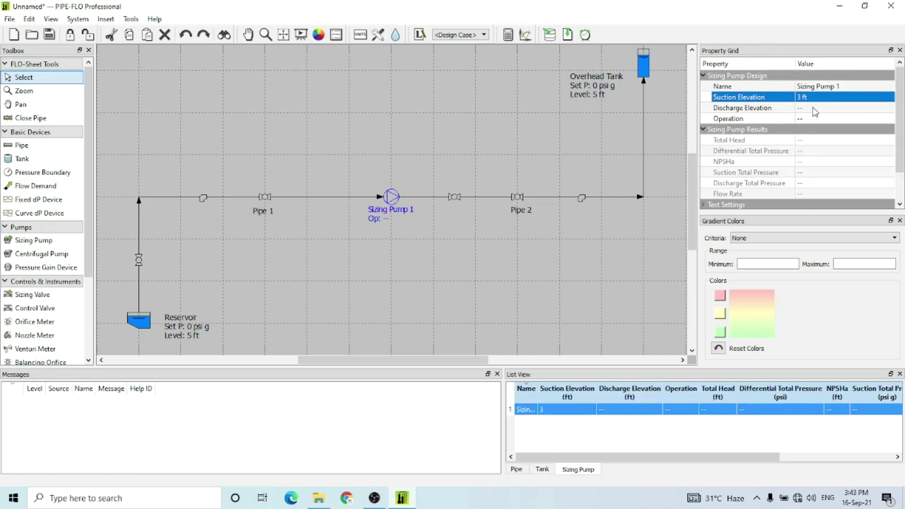
left_click(814, 108)
type("3")
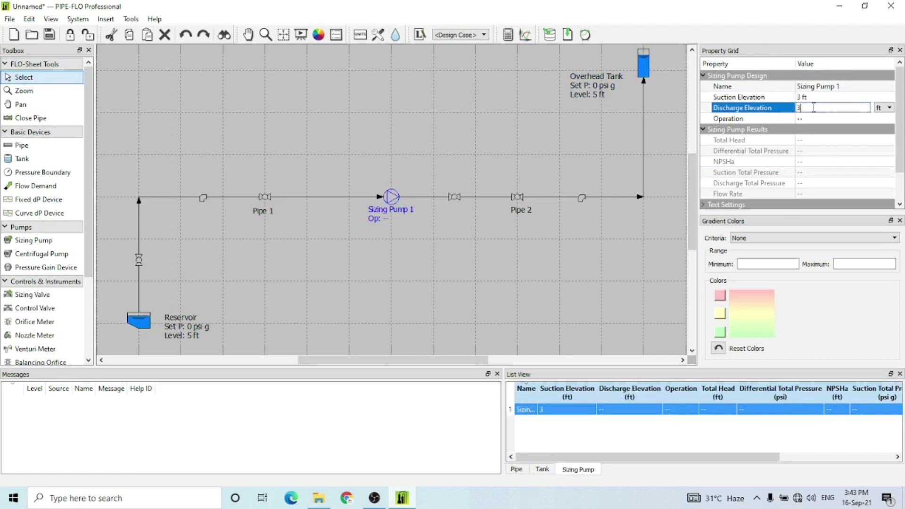
key("Return")
Step: Set Sizing Pump 1's operation to Flow mode with a volumetric flow rate of 8 gpm
left_click(811, 118)
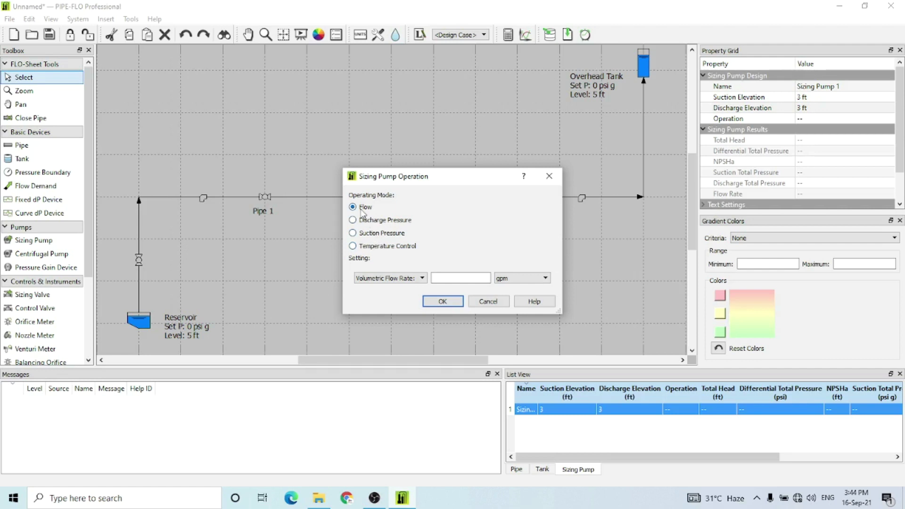
left_click(511, 279)
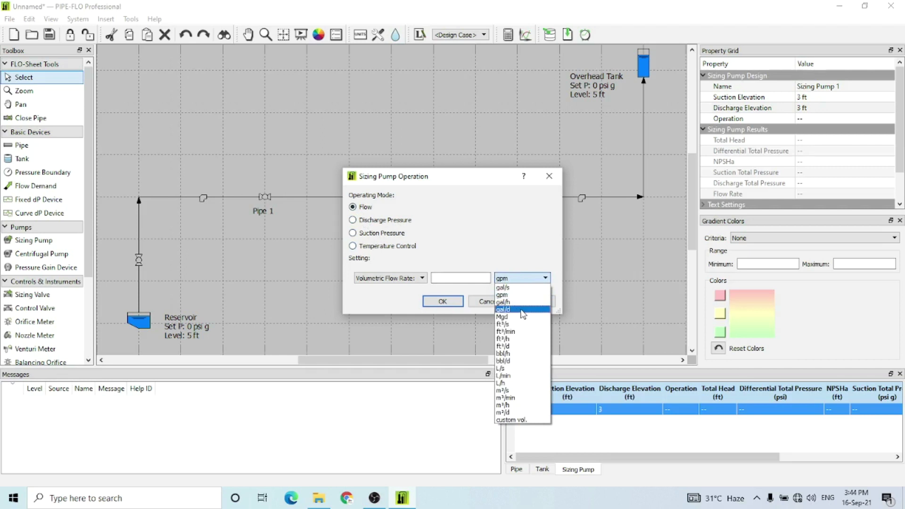
left_click(479, 278)
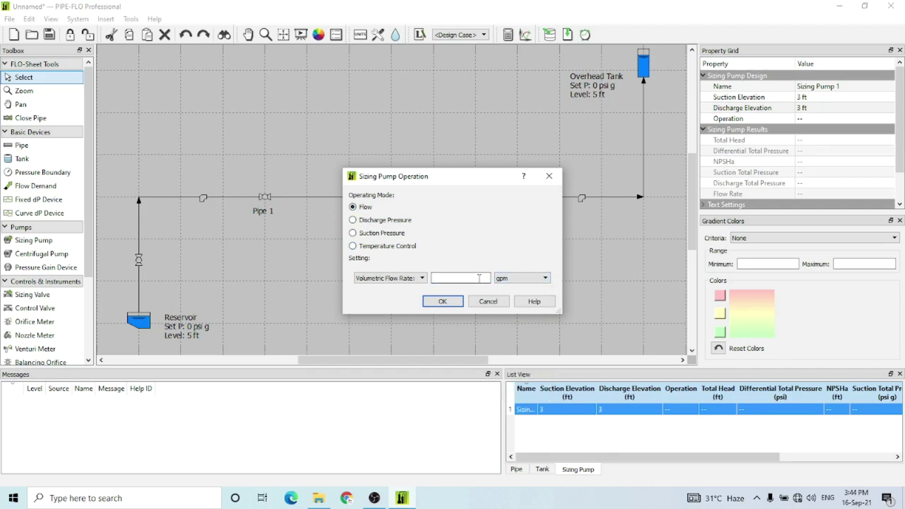
type("8")
left_click(446, 301)
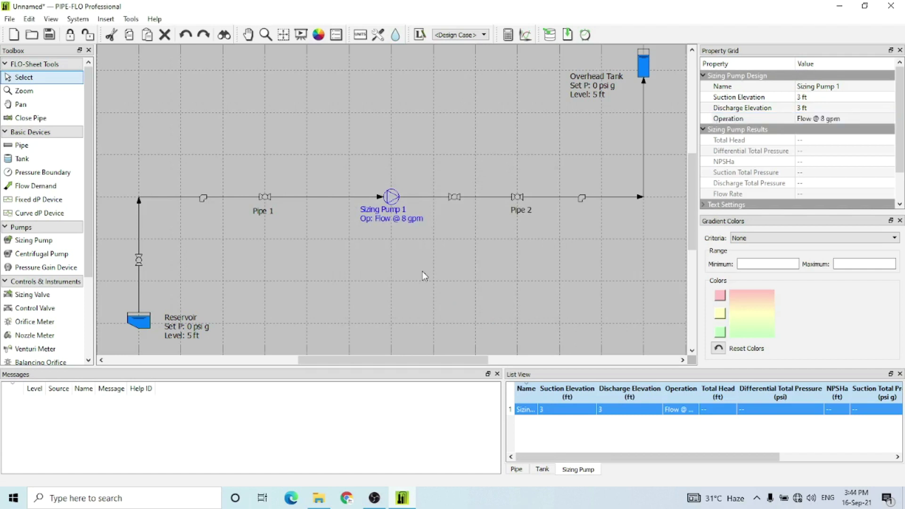
Step: Run the calculation for the design case and examine Sizing Pump 1's calculated head, pressures and NPSHa
left_click(423, 272)
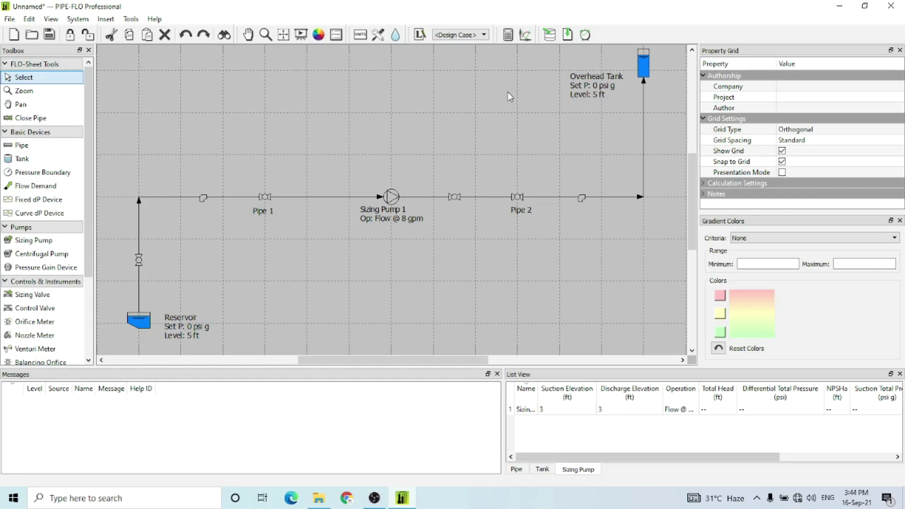
left_click(508, 35)
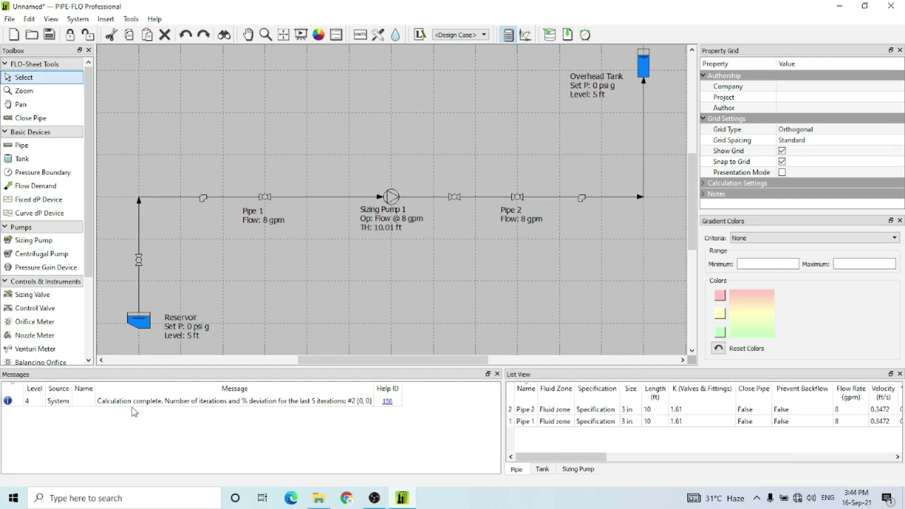
left_click(393, 198)
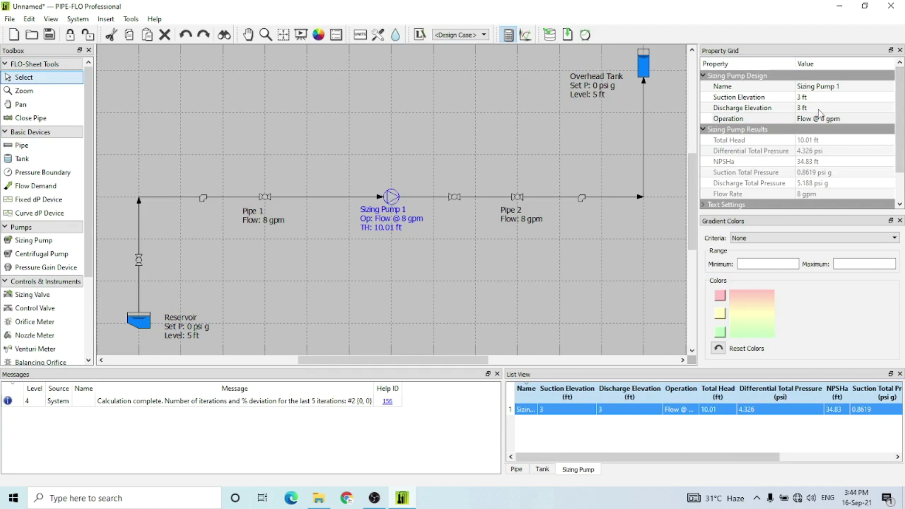
left_click_drag(899, 137, 901, 151)
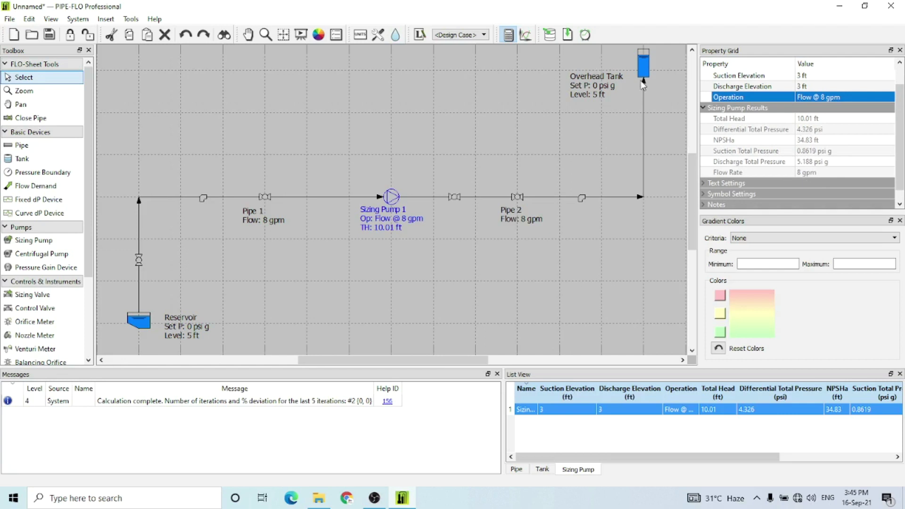
Step: Review Pipe 2's calculated flow, velocity, pressure drop and head loss, then deselect the pipe
left_click(545, 200)
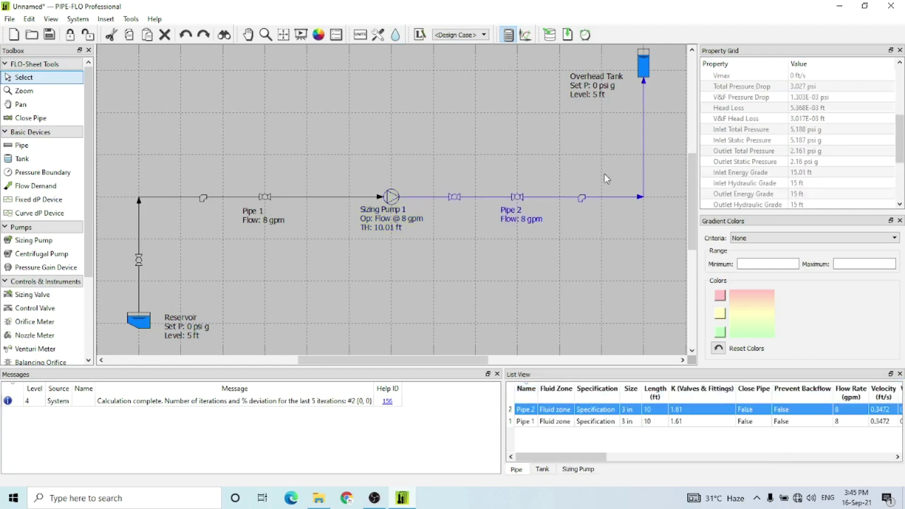
left_click_drag(904, 137, 903, 121)
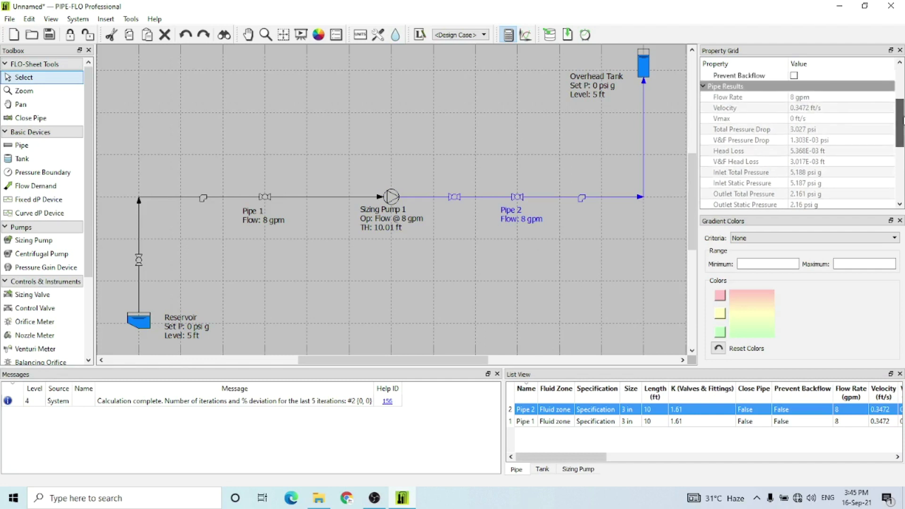
left_click(521, 252)
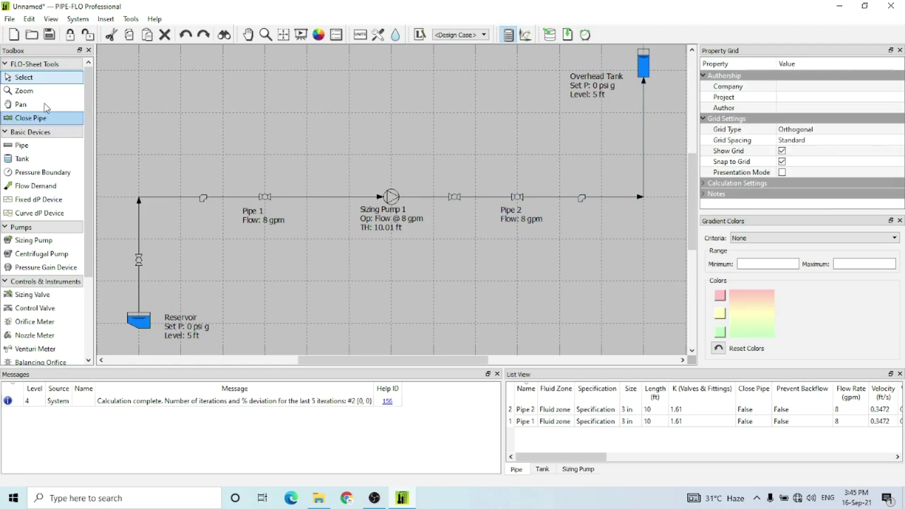
Step: Generate a List Report of the system and review its pipe specification, fluid zone, sizing pump, pipeline and tank sections
left_click(10, 20)
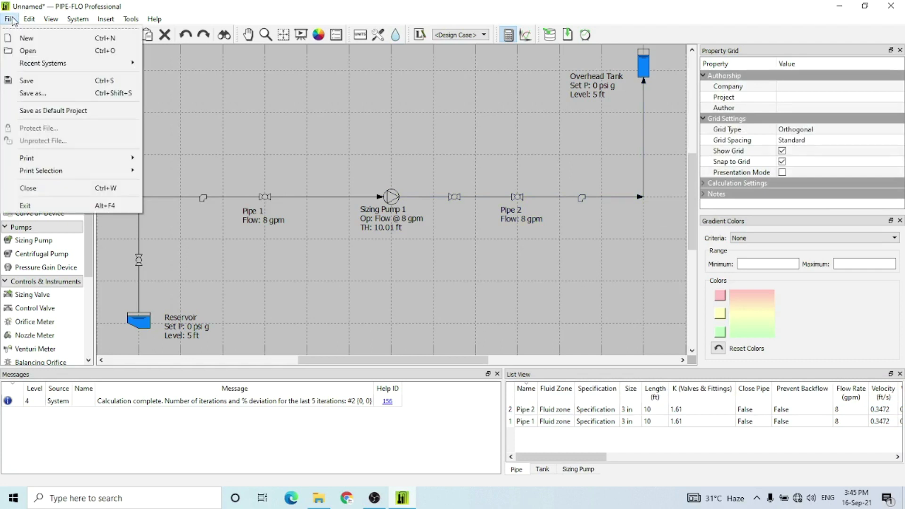
mouse_move(58, 158)
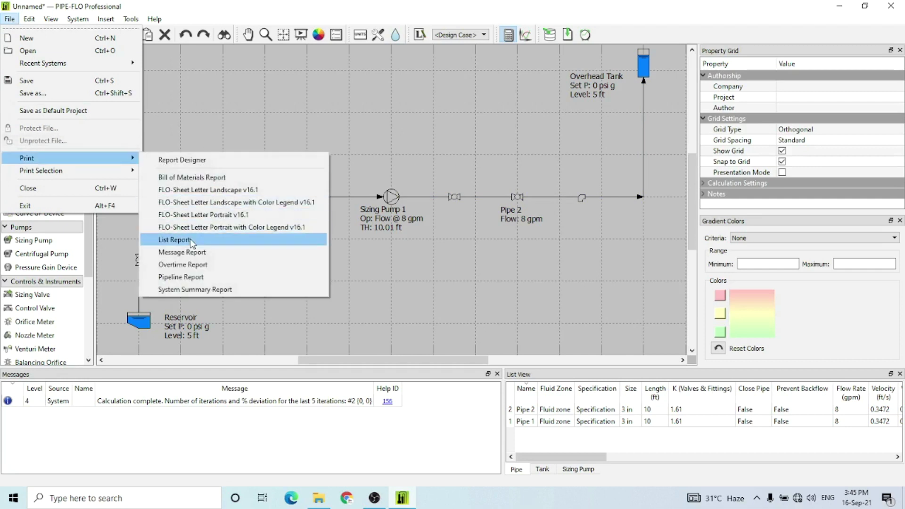
left_click(174, 240)
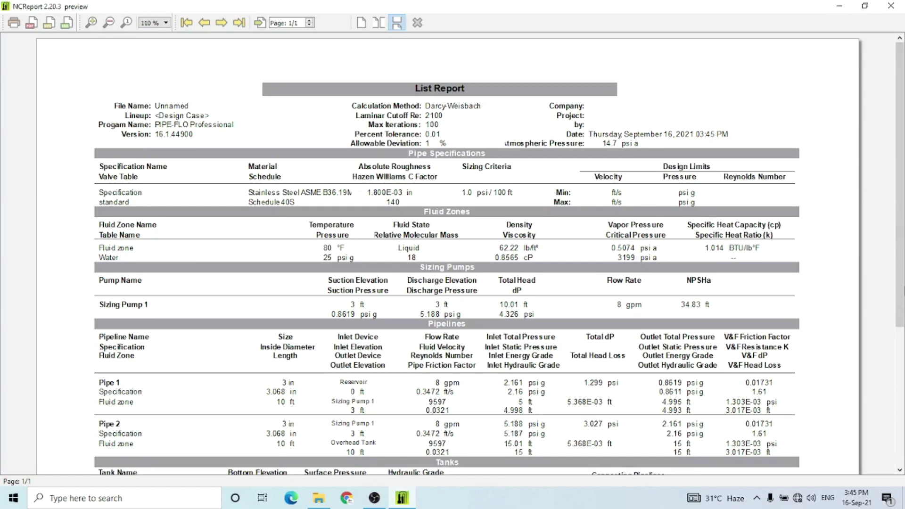
scroll(447, 255, "down", 3)
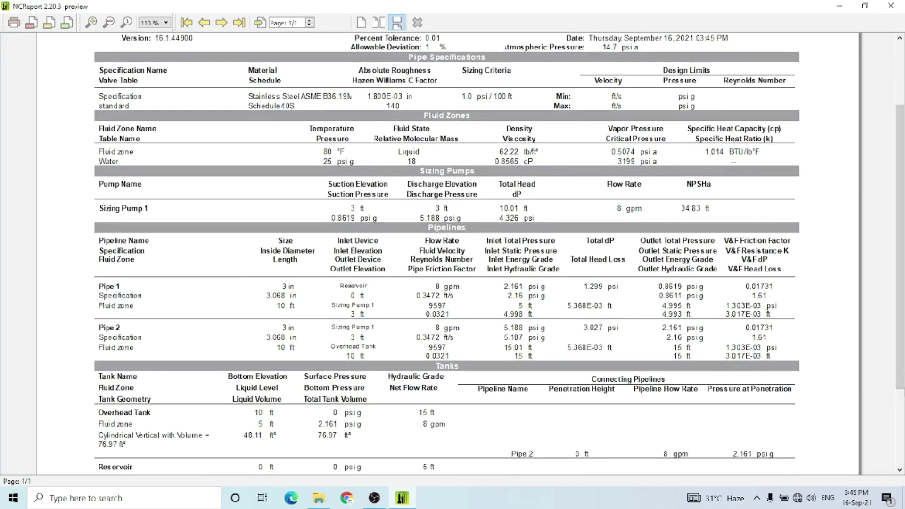
scroll(900, 320, "up", 3)
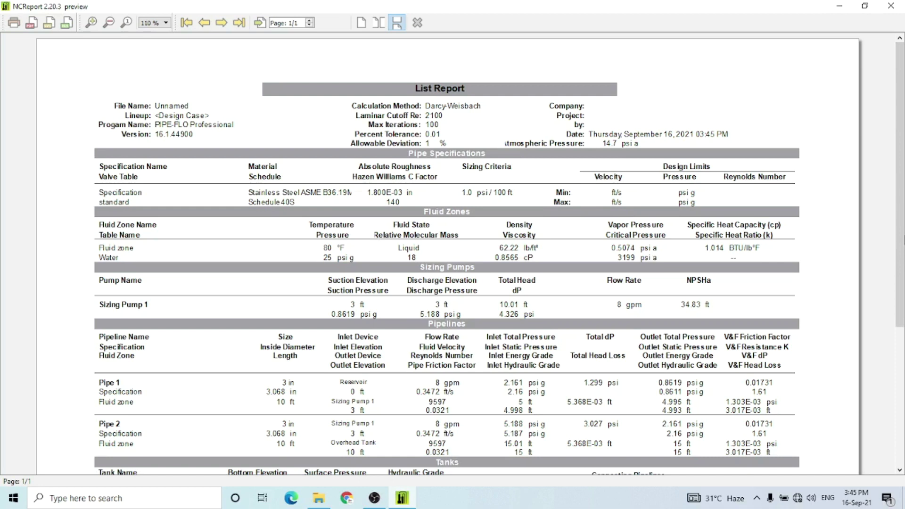
mouse_move(898, 141)
left_mouse_down()
mouse_move(899, 244)
mouse_move(898, 151)
left_mouse_up()
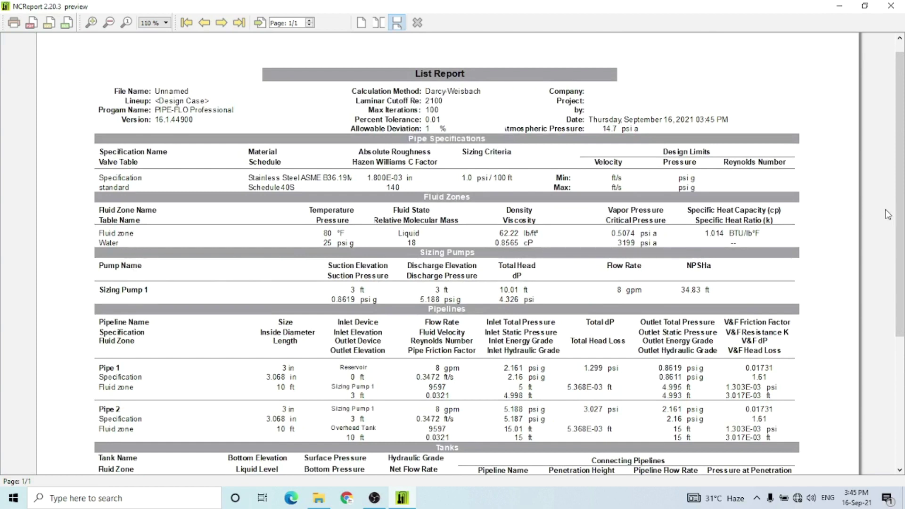
left_click_drag(902, 279, 902, 345)
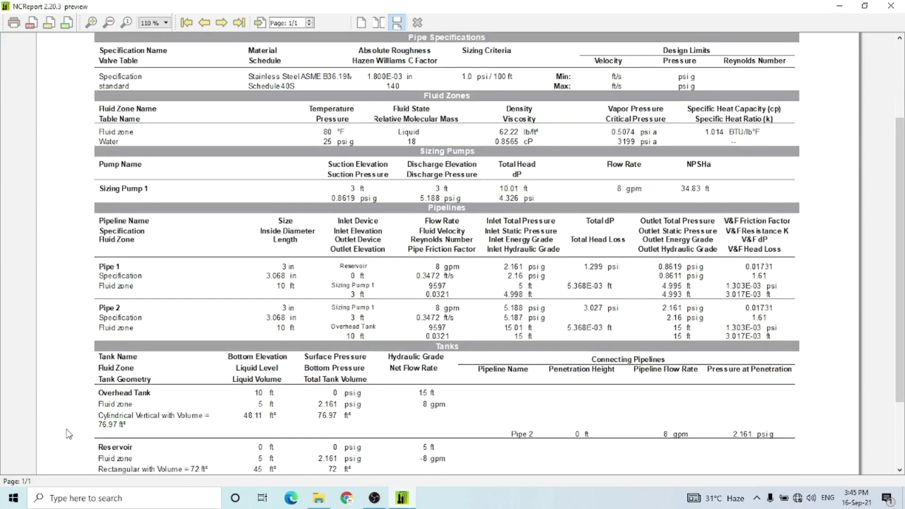
scroll(66, 431, "down", 3)
scroll(66, 430, "down", 2)
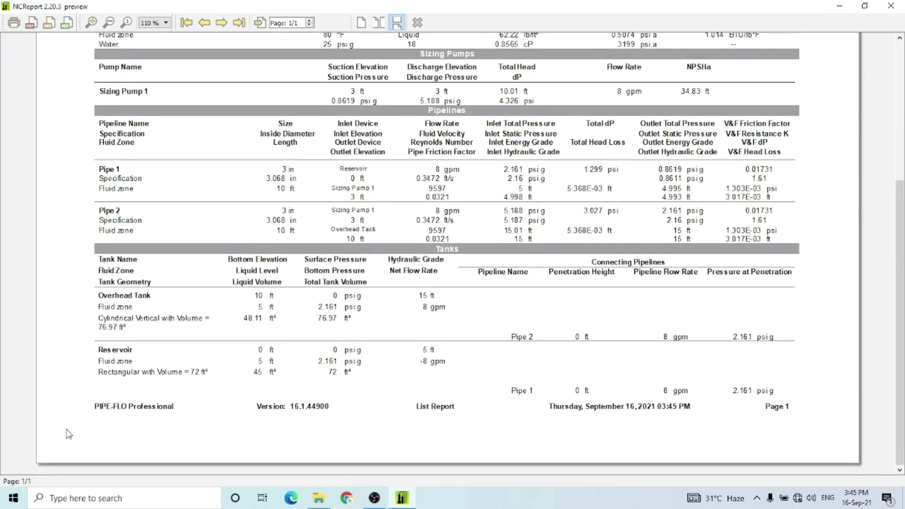